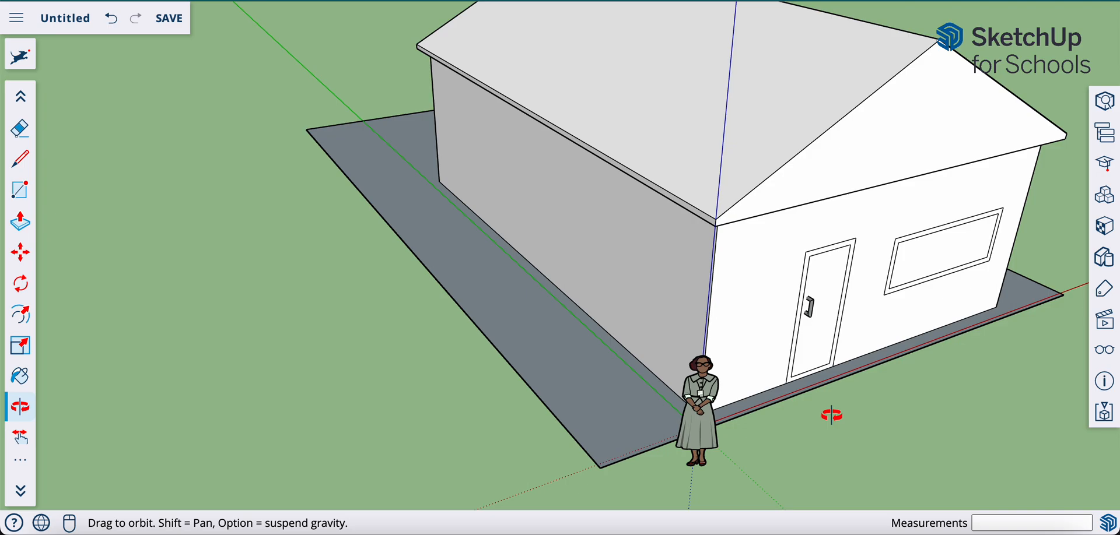
- Draw a six-sided polygon with a radius of about 2' 6 1/2" on the lawn beside the house
click(20, 463)
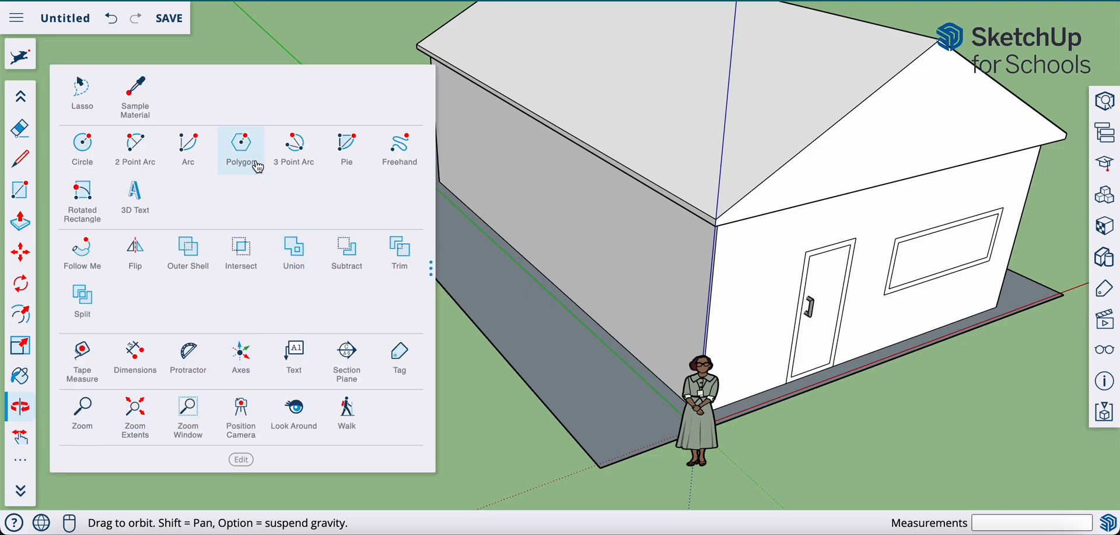
click(241, 148)
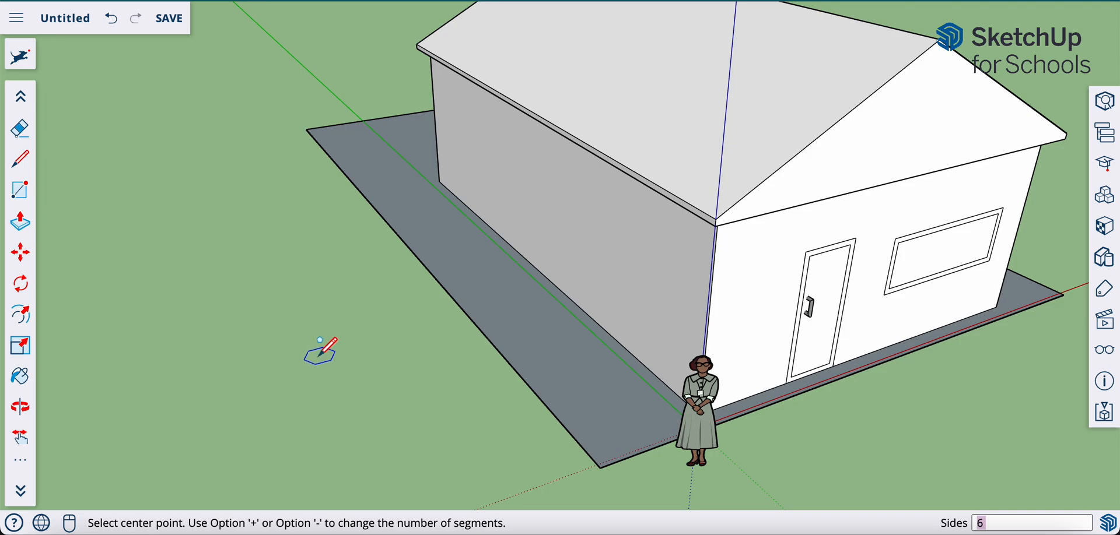
click(256, 353)
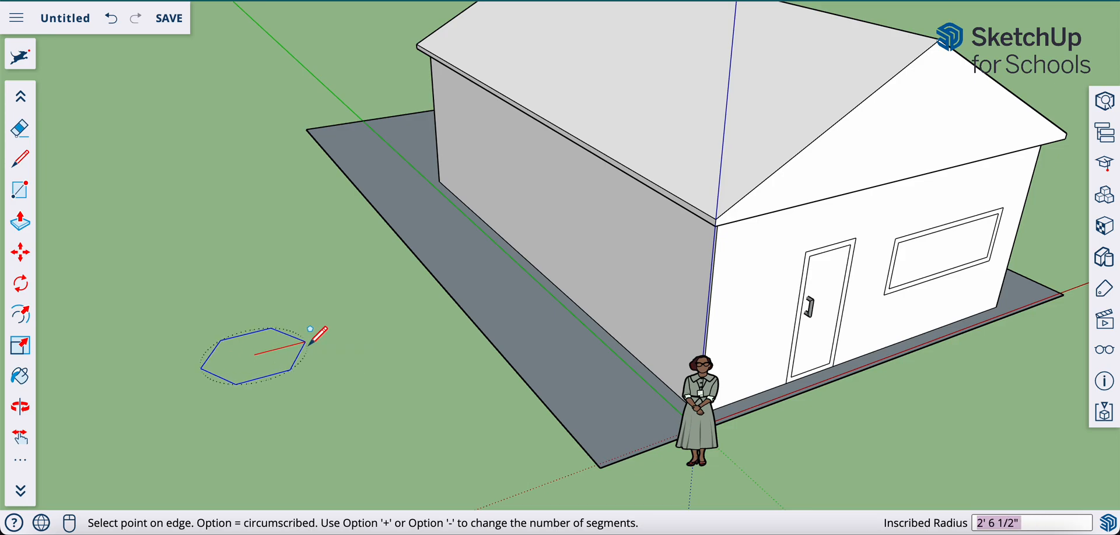
click(305, 343)
- Extrude the hexagon upward by about 3 3/16" with Push/Pull
scroll(254, 373, up, 6)
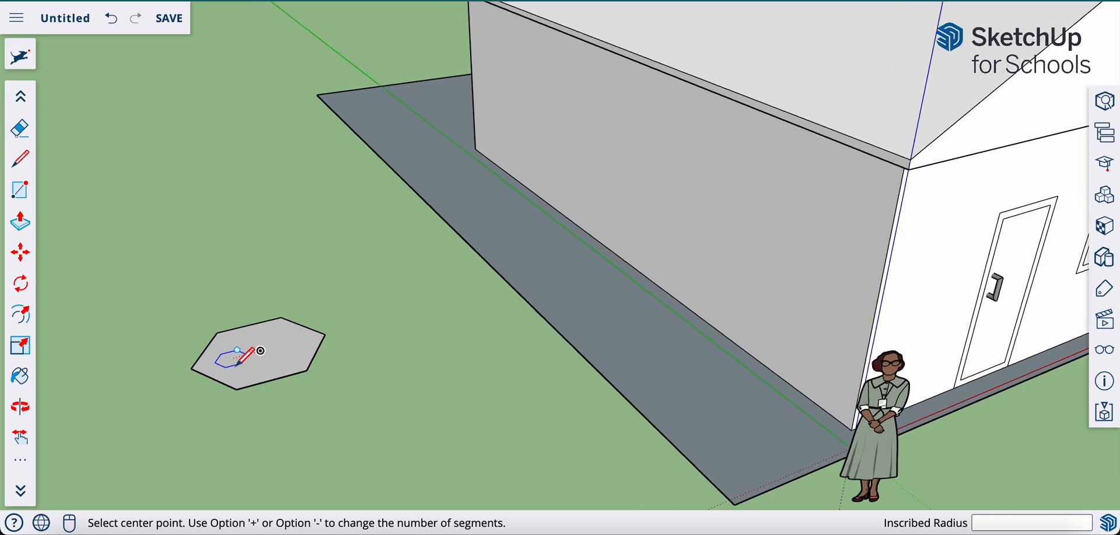
key(p)
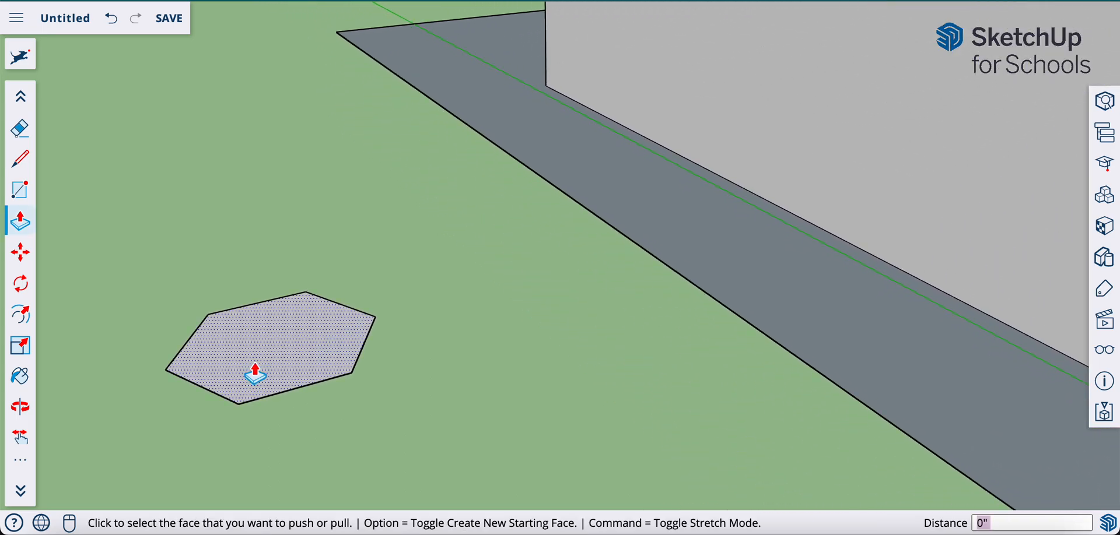
click(251, 369)
click(253, 366)
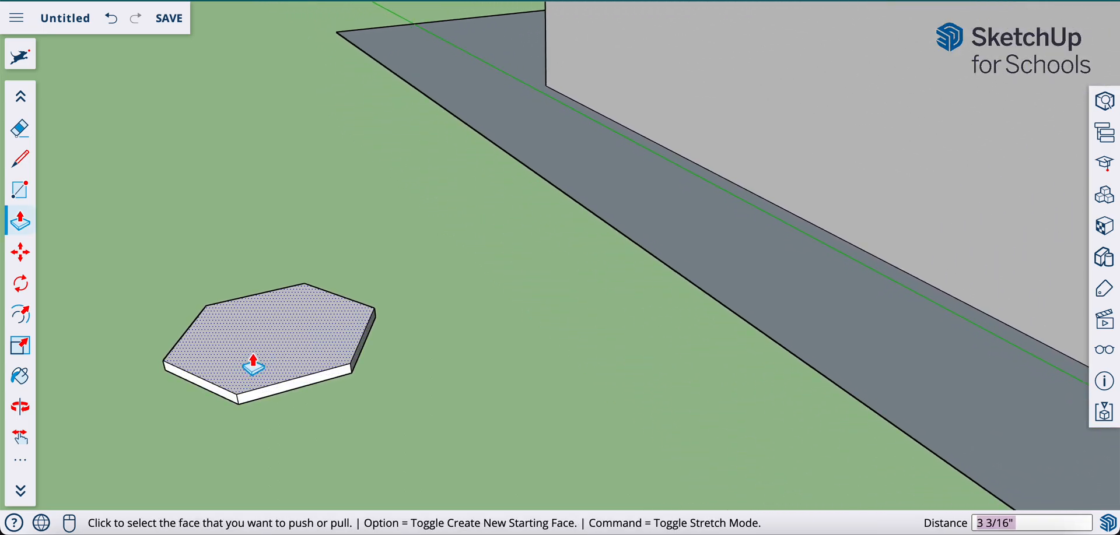
- Draw three lines joining opposite corners of the hexagon's top face, dividing it into six triangles
key(l)
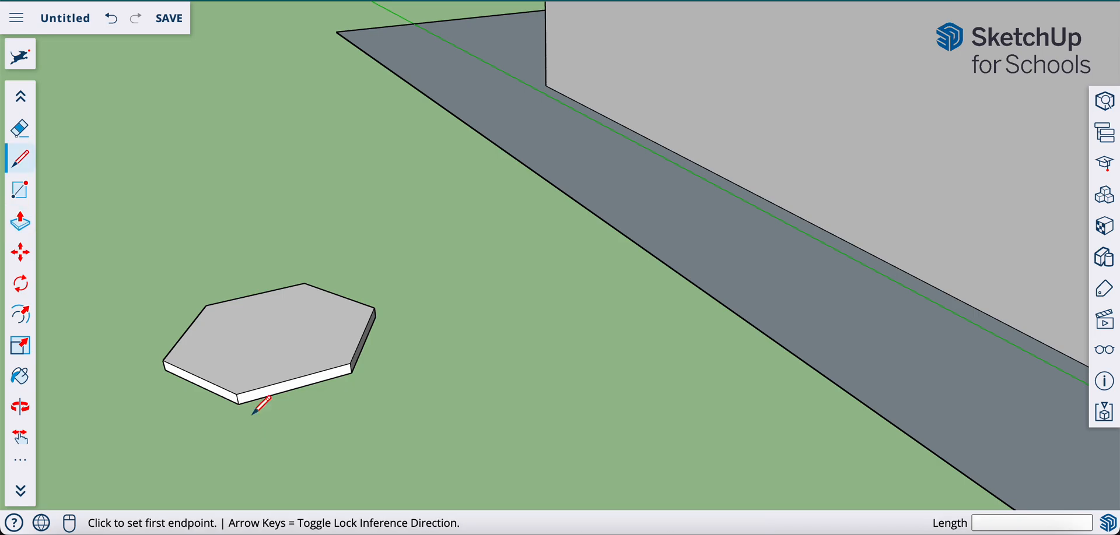
click(237, 394)
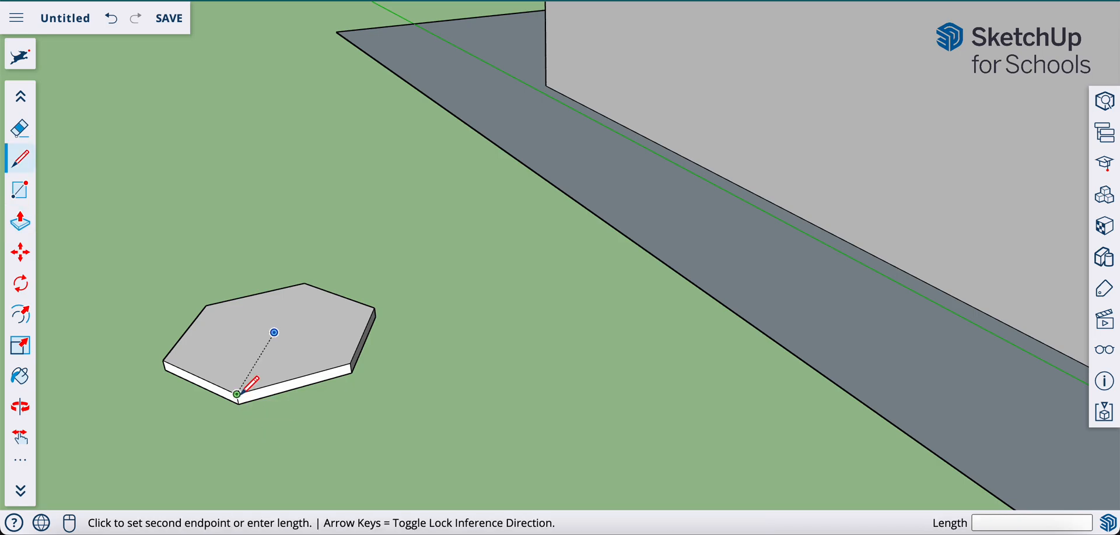
click(304, 284)
click(207, 305)
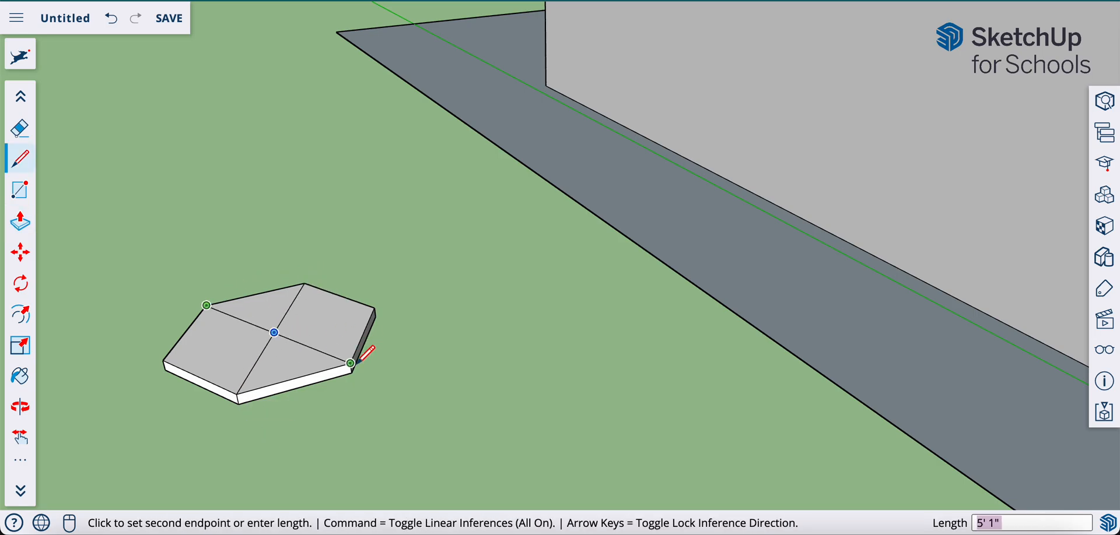
click(352, 366)
click(164, 360)
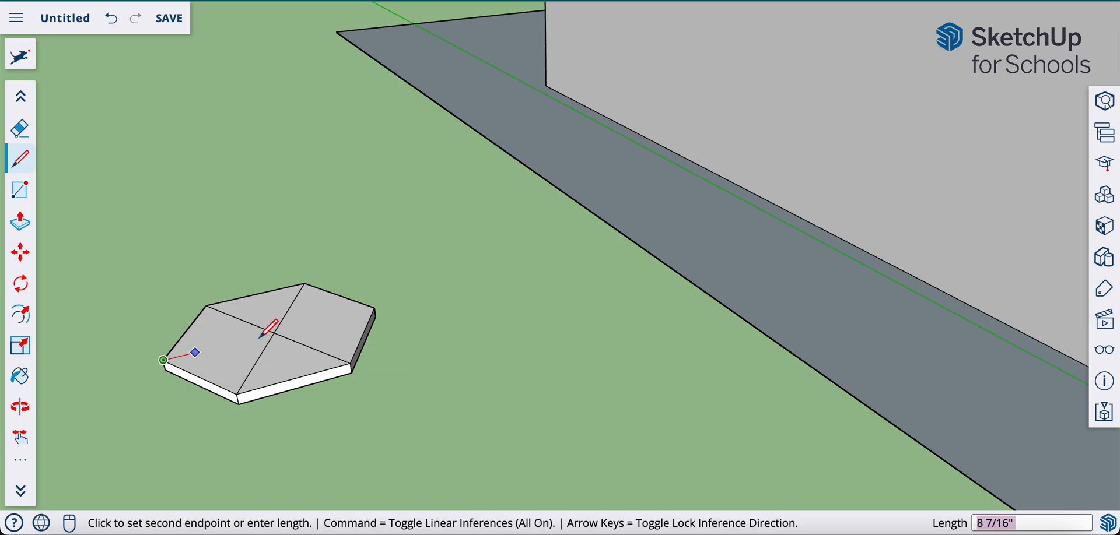
click(373, 308)
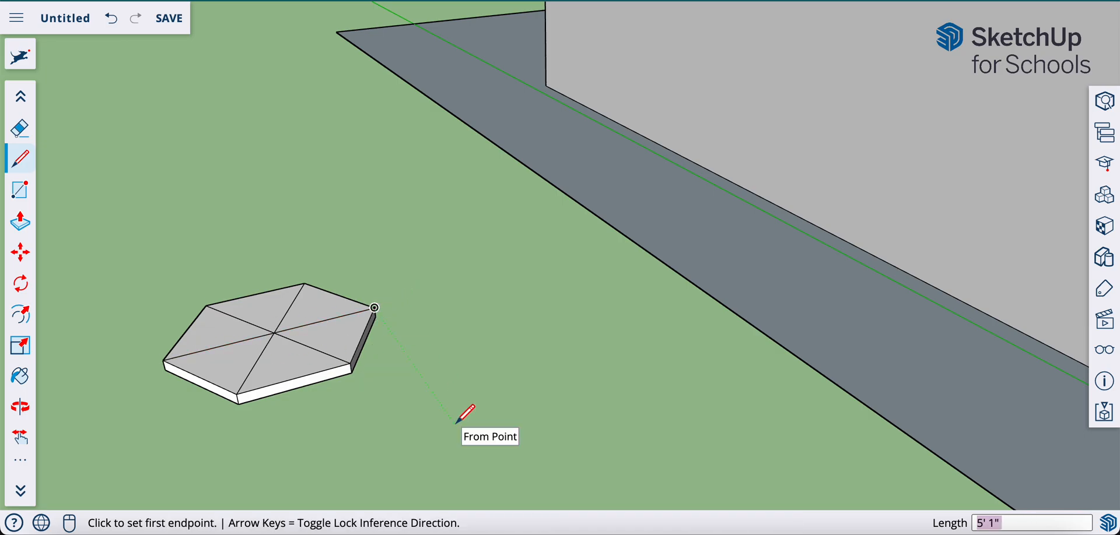
- Move the center point of the top face down by about 3 3/16" so the triangles slope inward
key(m)
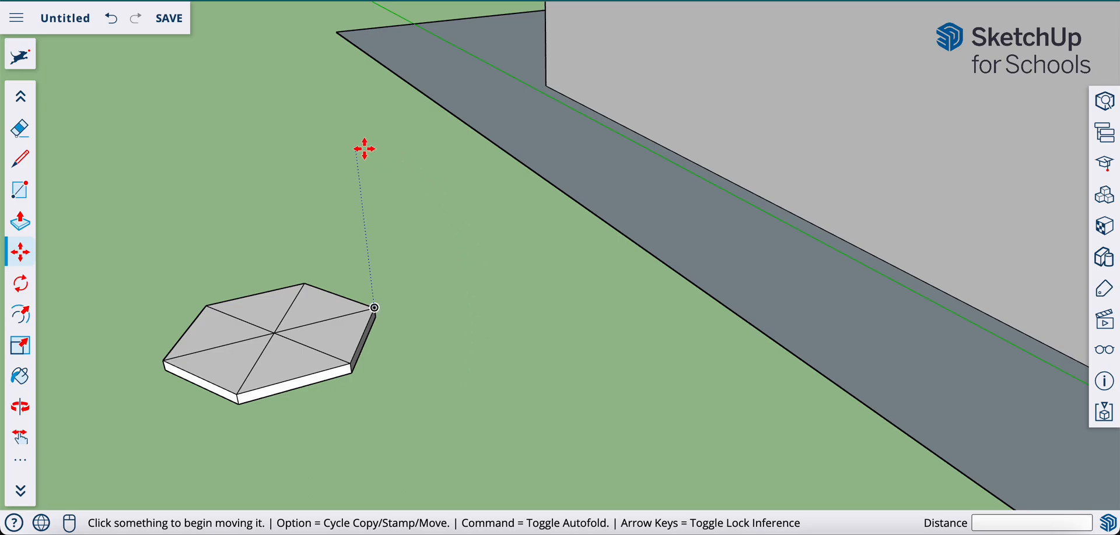
click(274, 332)
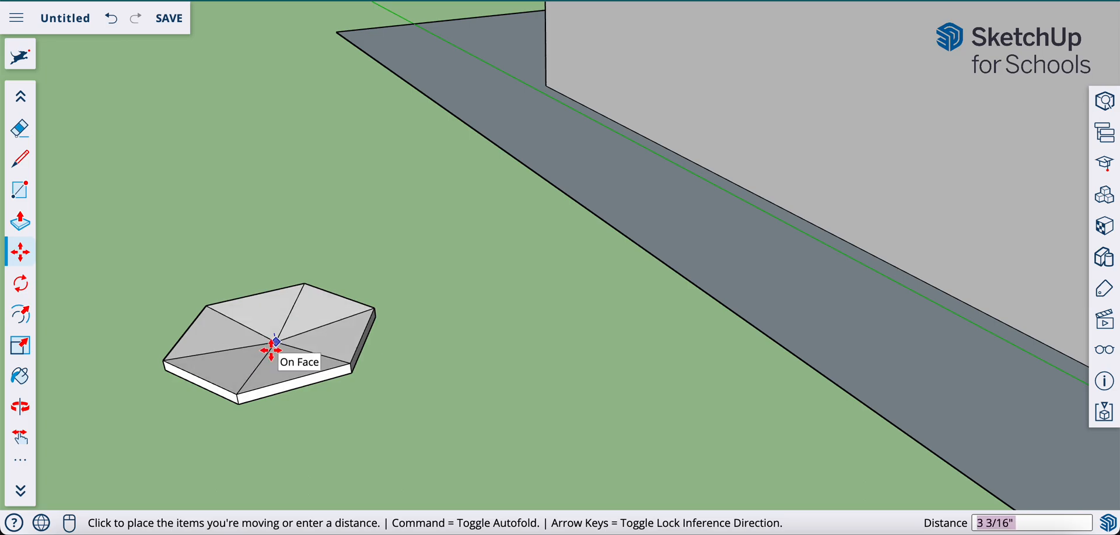
click(270, 350)
- Draw a small 24-sided circle around the center of the hexagon's underside for the stem
key(o)
drag(330, 431, 490, 210)
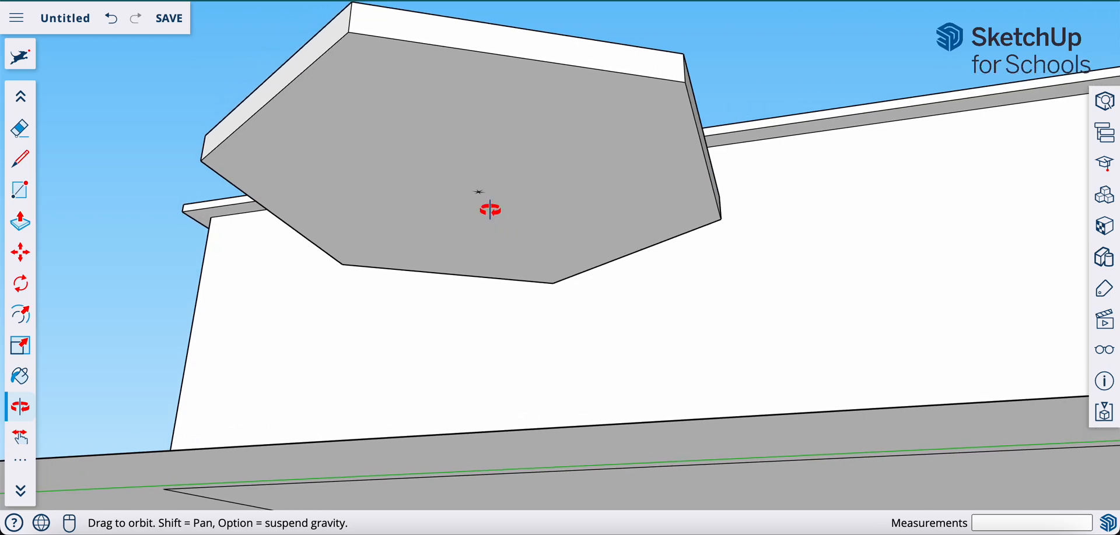
key(c)
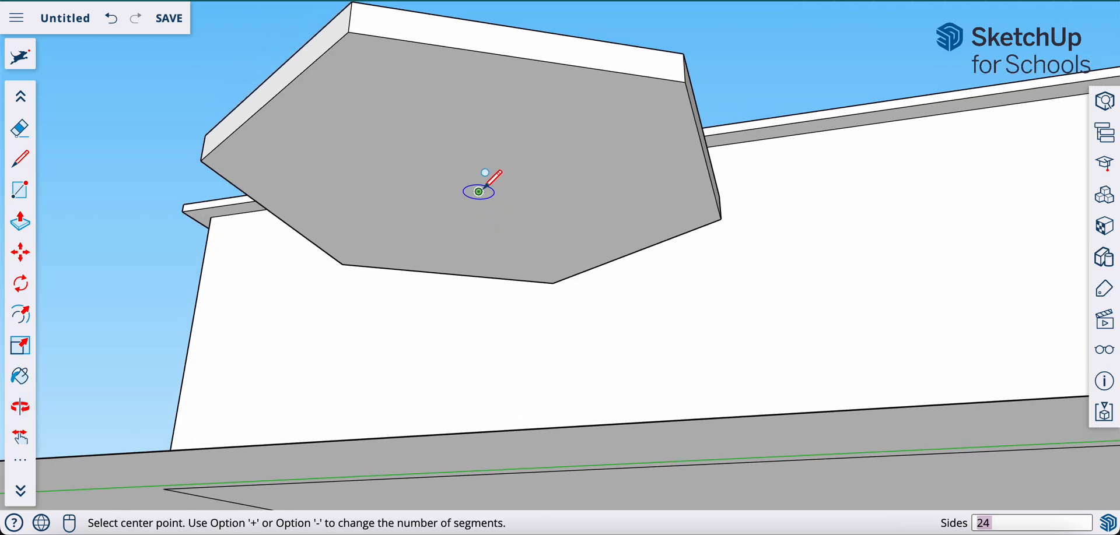
click(478, 191)
click(504, 174)
- Extrude the circle downward by about 2' 9 5/16" with Push/Pull to form the stem
key(p)
click(480, 192)
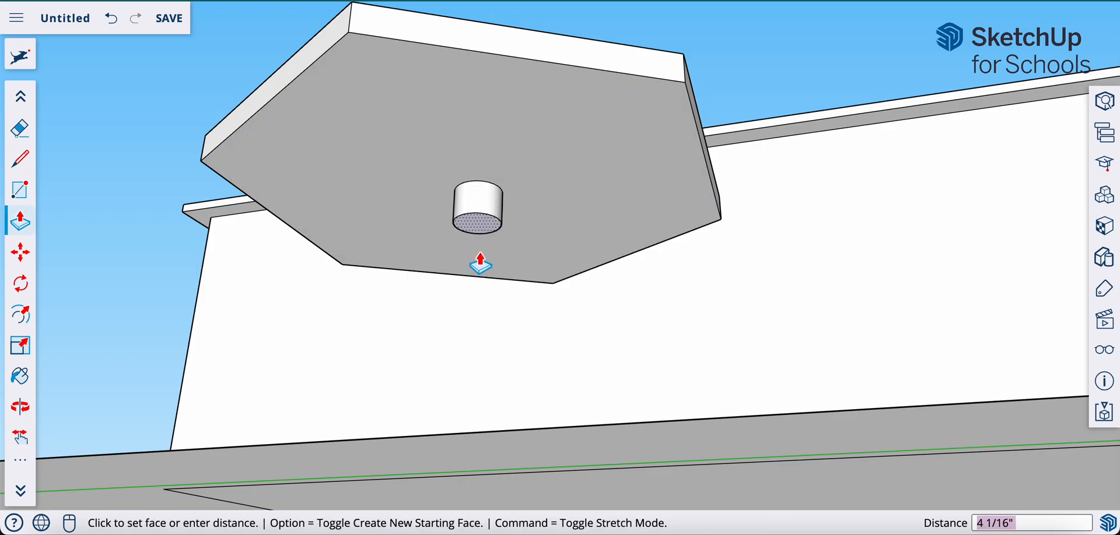
click(477, 491)
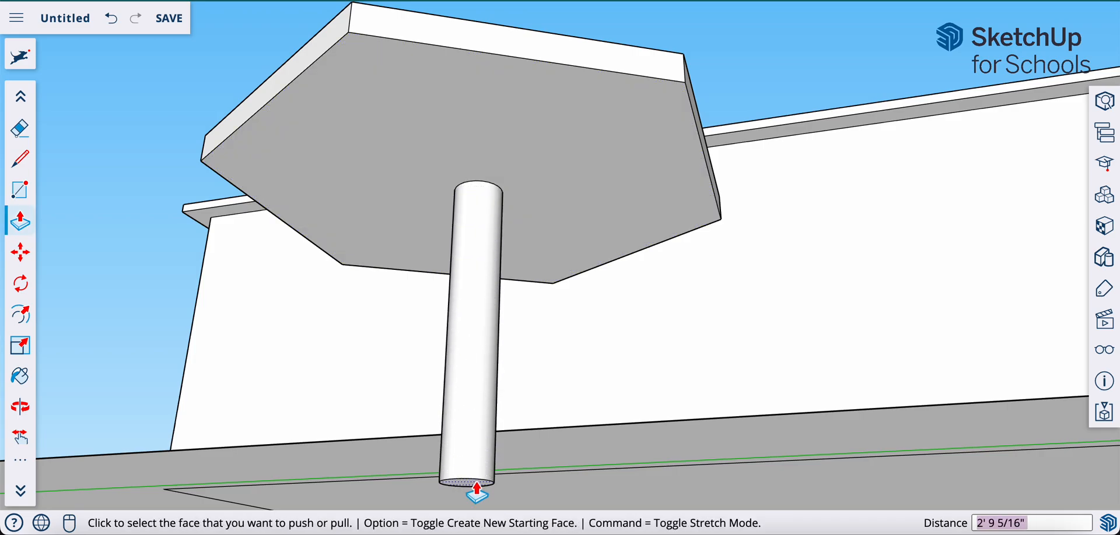
- Paint the hexagon's underside and one of its side faces with the red Color A03 from the Colors materials
key(o)
mouse_move(612, 223)
mouse_down()
mouse_move(587, 382)
mouse_move(674, 342)
mouse_move(675, 327)
mouse_up()
key(b)
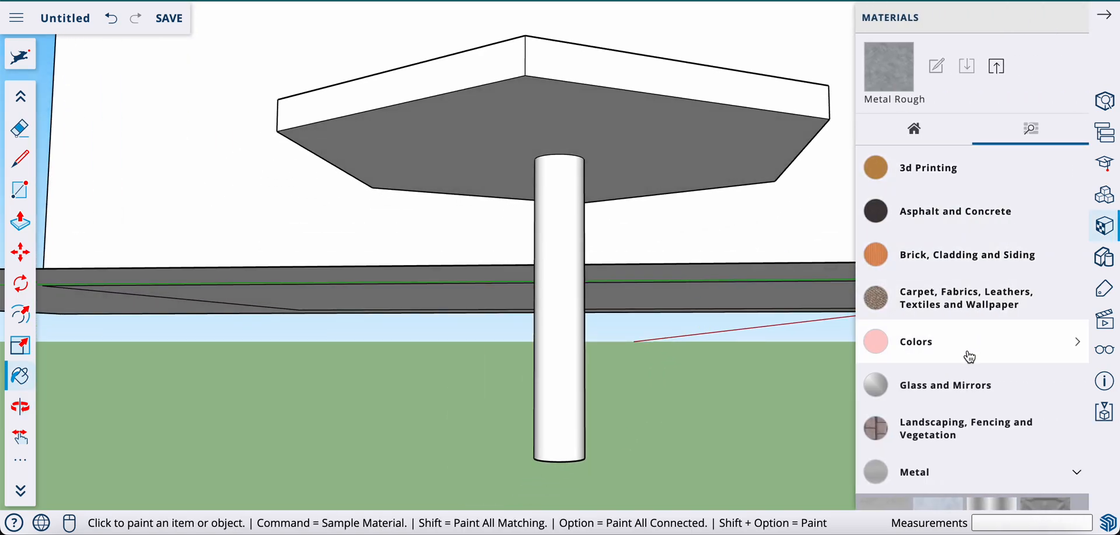
click(969, 344)
click(1013, 412)
click(622, 85)
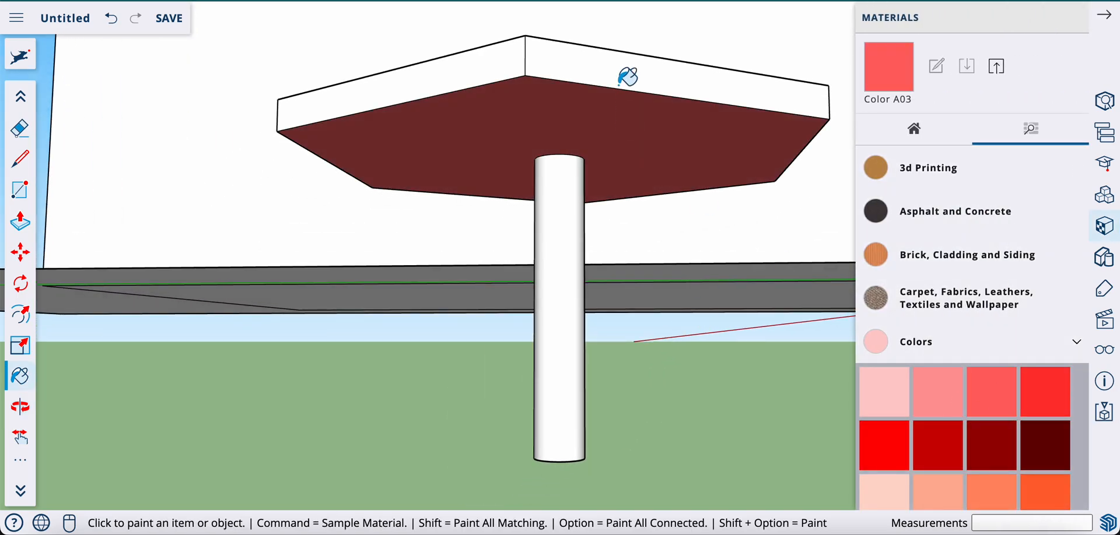
click(620, 80)
- Try painting all matching faces with Color A03 starting from a hexagon side face, and undo the fill
key(o)
drag(618, 83, 530, 129)
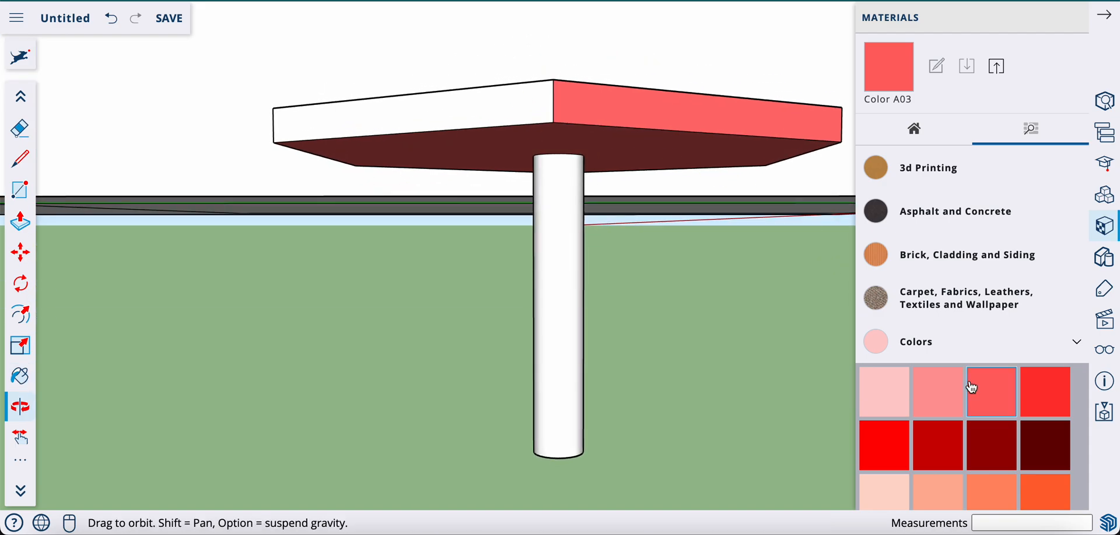
key(b)
click(491, 112)
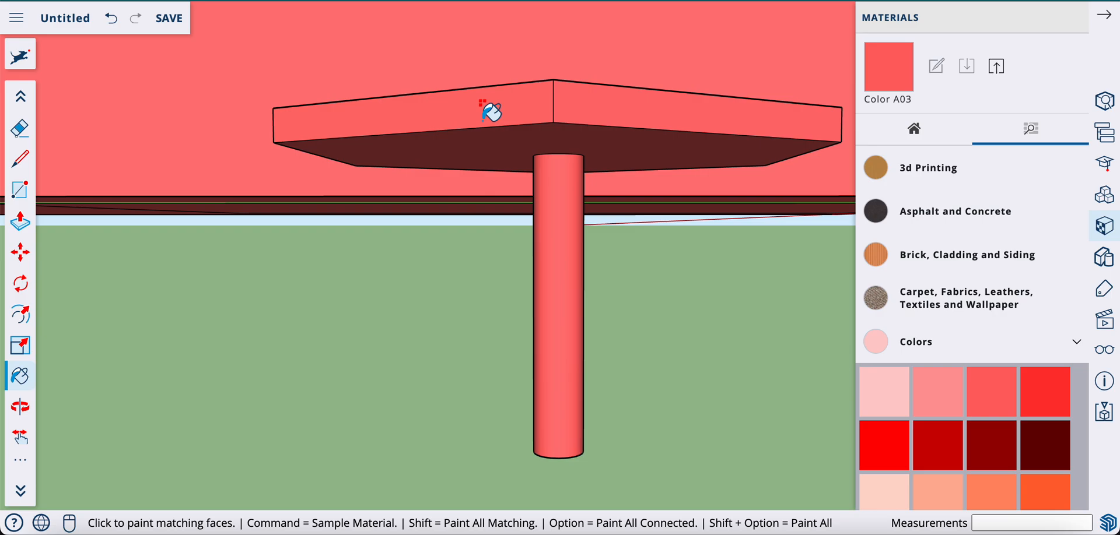
key(super+z)
- Try another Color A03 fill on the hexagon from above, and undo it
key(o)
drag(582, 120, 404, 293)
key(b)
click(566, 187)
key(o)
mouse_move(558, 194)
mouse_down()
mouse_move(620, 157)
mouse_move(837, 76)
mouse_move(562, 90)
mouse_move(568, 330)
mouse_move(653, 17)
mouse_move(674, 9)
mouse_move(600, 195)
mouse_up()
scroll(560, 89, down, 5)
key(ctrl+z)
- Paint all six triangular top faces of the hexagon with Color A03
scroll(568, 140, up, 5)
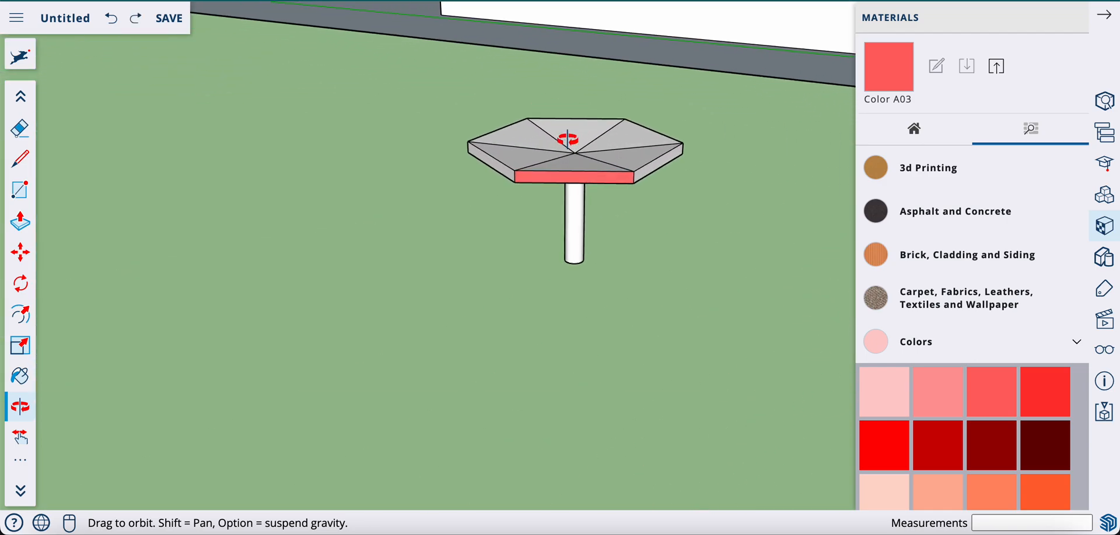
key(b)
click(589, 174)
click(521, 158)
click(528, 137)
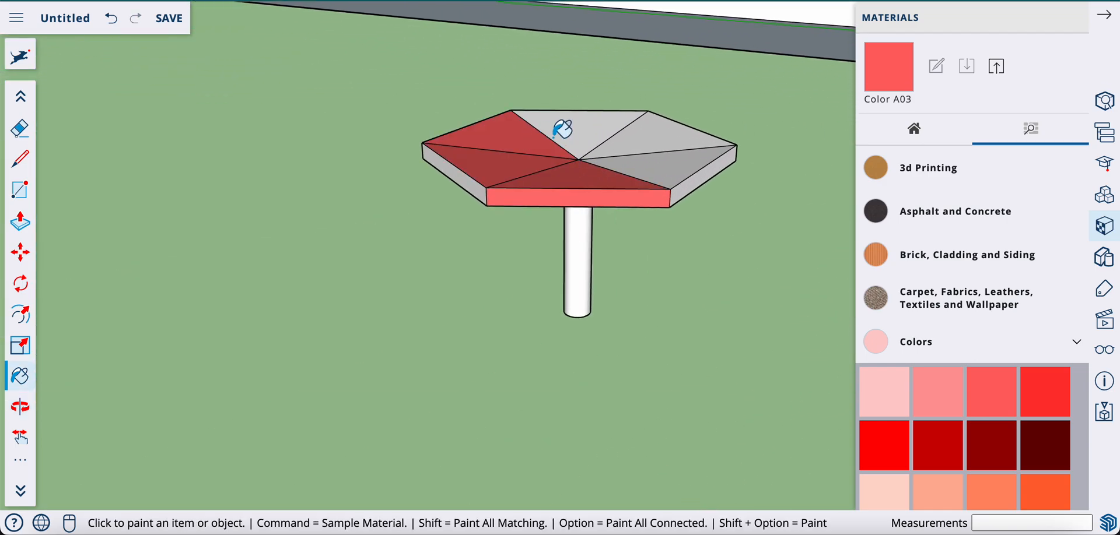
click(583, 128)
click(659, 134)
click(671, 167)
- Paint the remaining side faces around the hexagon's rim with Color A03
click(701, 174)
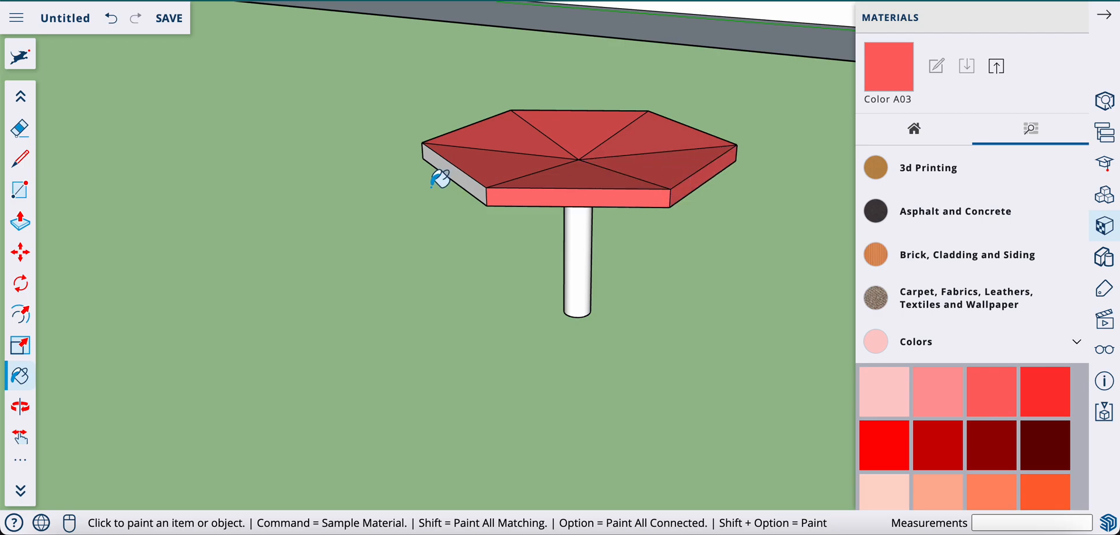
click(449, 175)
key(o)
mouse_move(452, 183)
mouse_down()
mouse_move(686, 193)
mouse_move(437, 228)
mouse_move(420, 242)
mouse_move(670, 239)
mouse_up()
key(b)
click(668, 169)
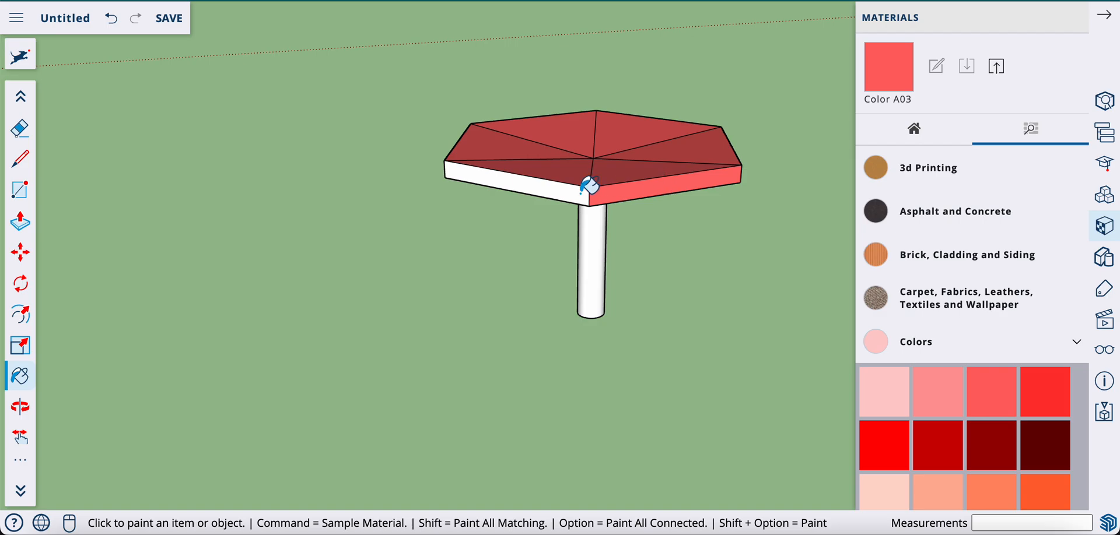
click(549, 180)
key(o)
mouse_move(537, 183)
mouse_down()
mouse_move(789, 198)
mouse_move(667, 232)
mouse_move(792, 232)
mouse_up()
key(b)
click(631, 175)
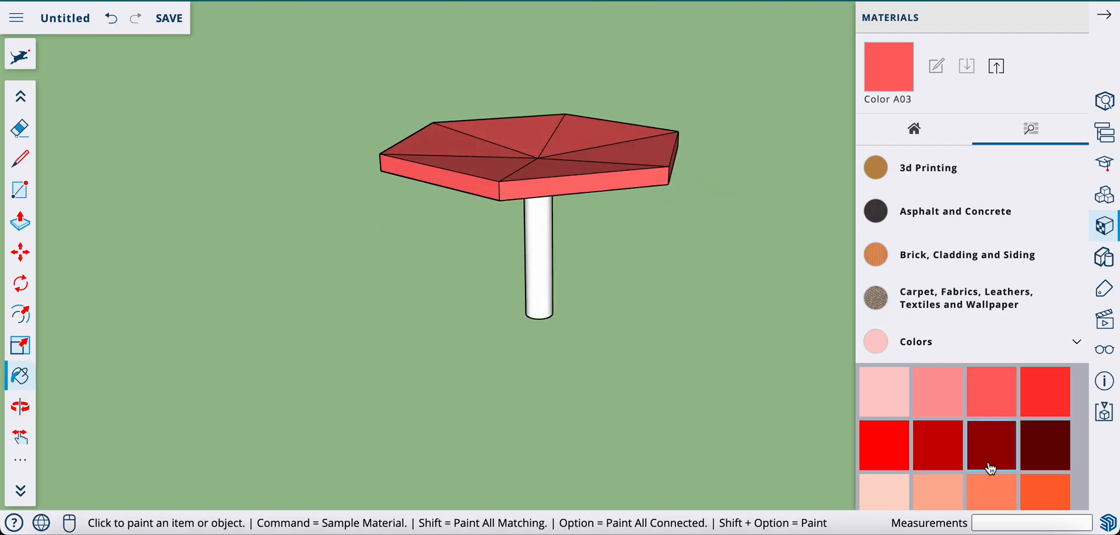
- Paint the stem and its bottom face with the dark green Color F08, and close the materials
scroll(991, 465, down, 9)
click(1010, 463)
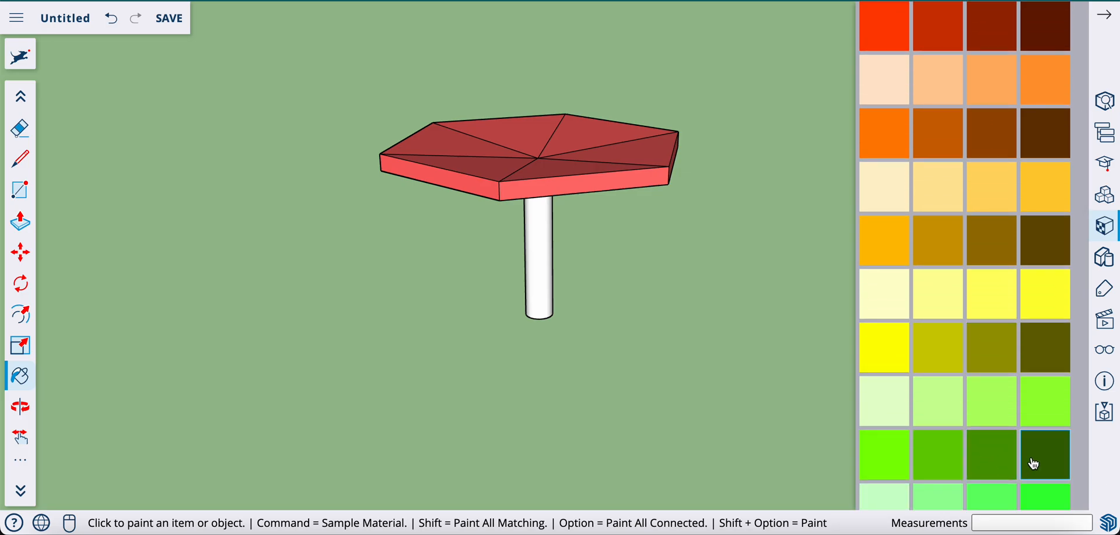
click(543, 287)
scroll(542, 278, up, 3)
key(o)
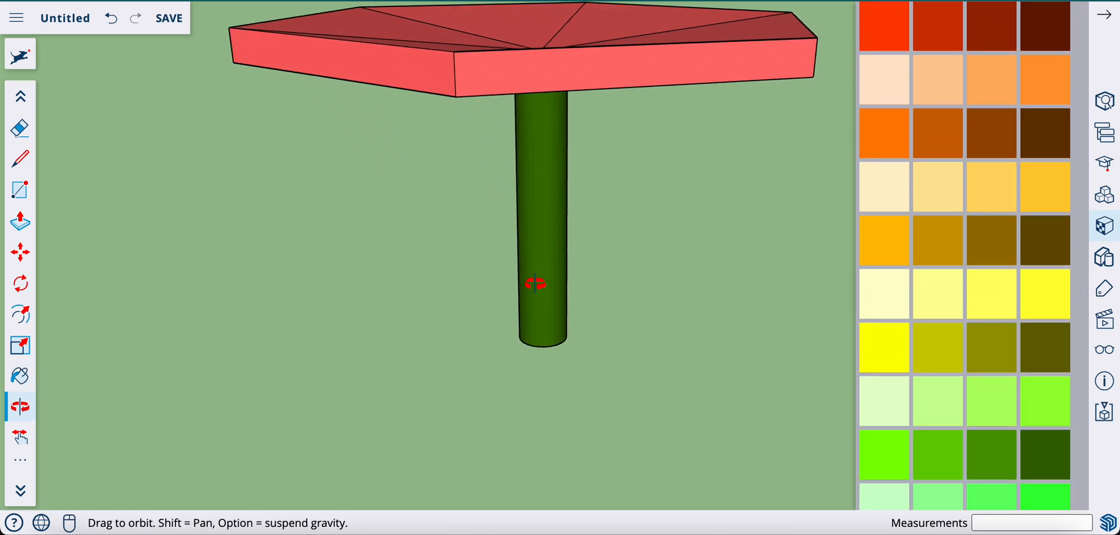
drag(532, 282, 541, 215)
key(b)
click(531, 368)
key(o)
drag(532, 368, 497, 475)
scroll(540, 251, down, 2)
scroll(540, 252, down, 3)
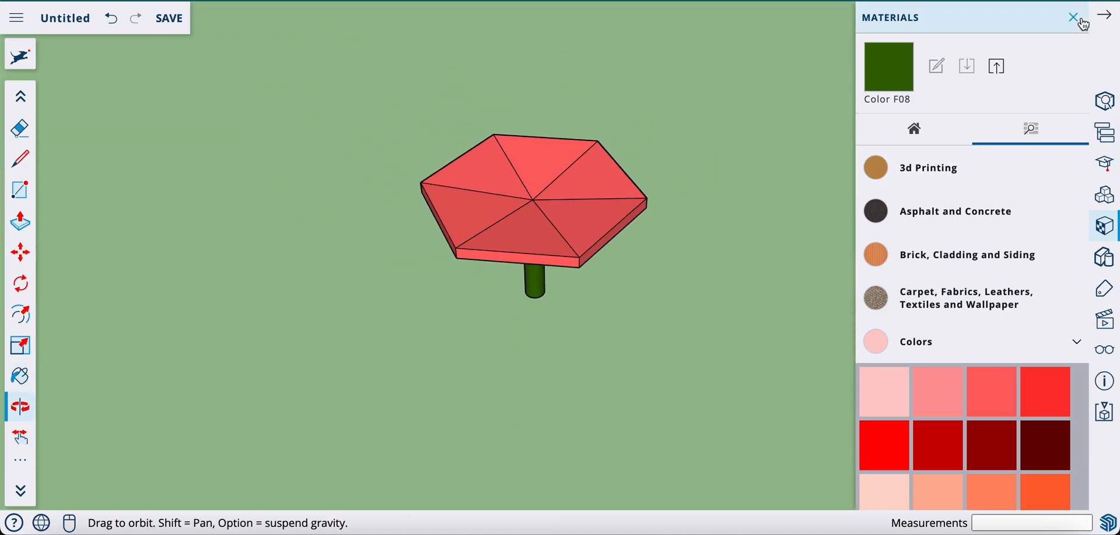
click(1101, 15)
- Select the whole connected flower, head and stem, and make it a group
scroll(705, 209, down, 4)
scroll(705, 209, up, 3)
drag(567, 238, 415, 263)
scroll(472, 216, up, 3)
key(space)
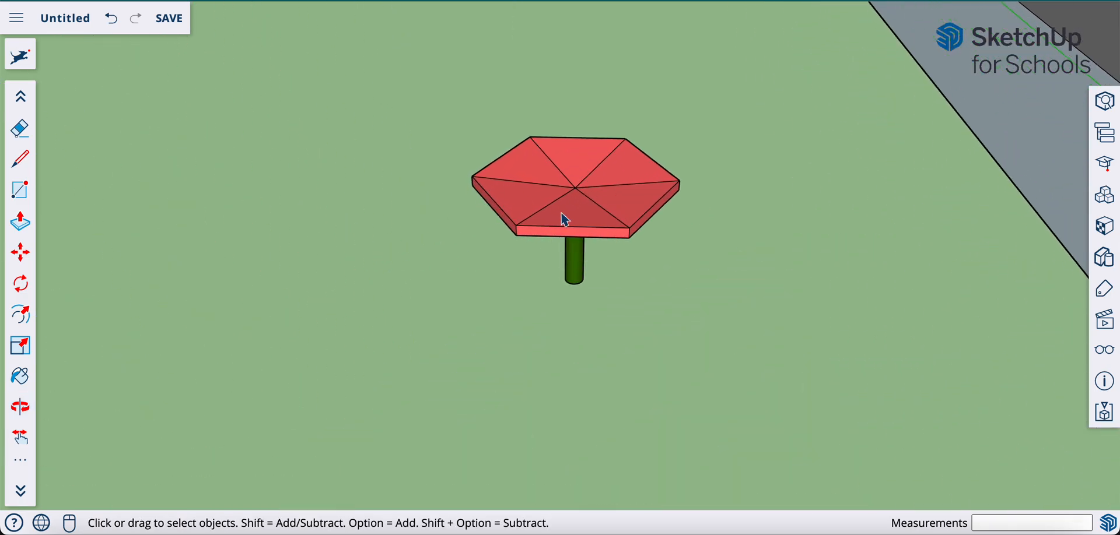
triple_click(564, 220)
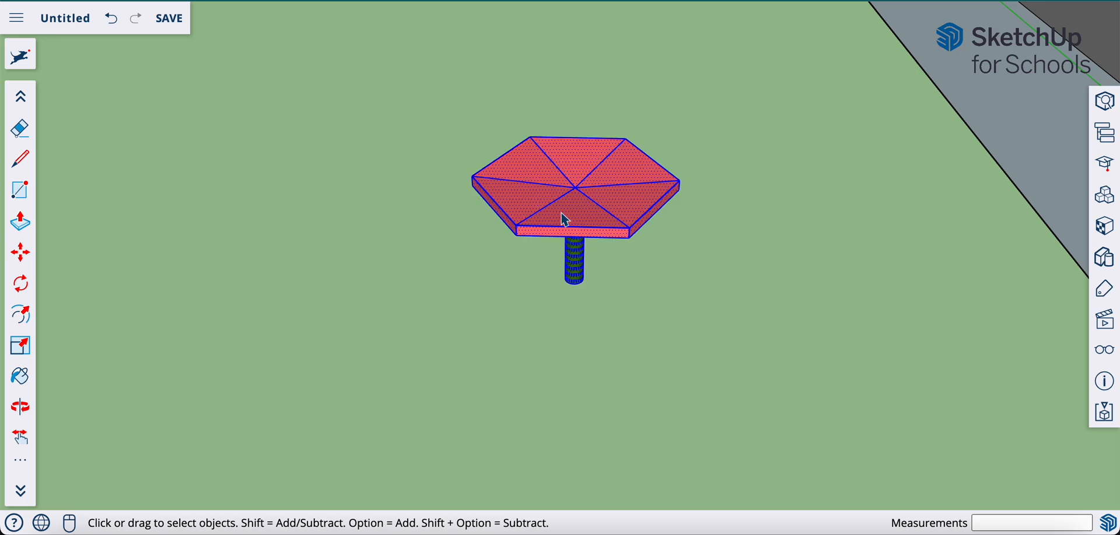
right_click(564, 219)
mouse_move(562, 217)
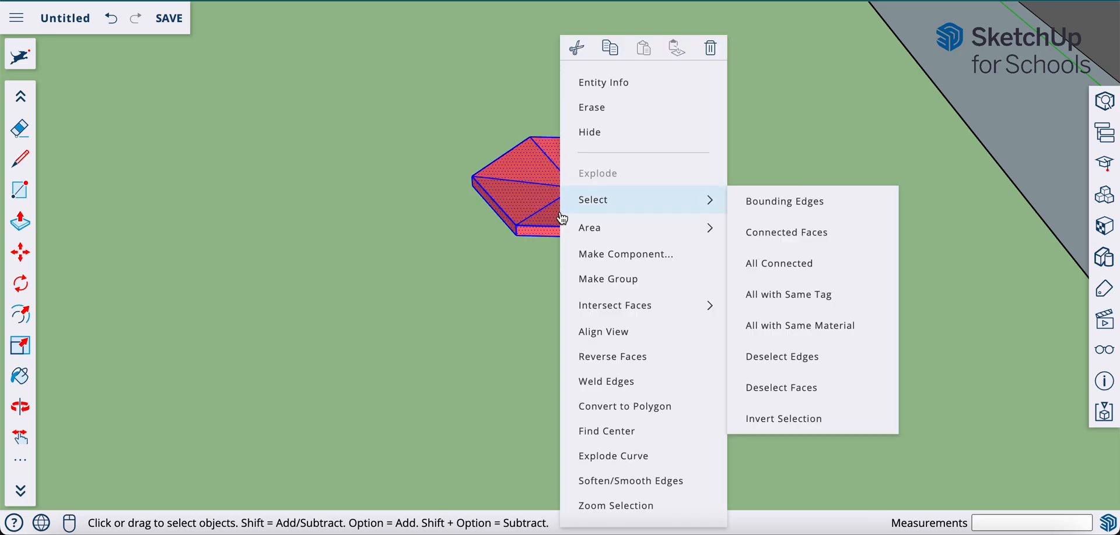
click(630, 291)
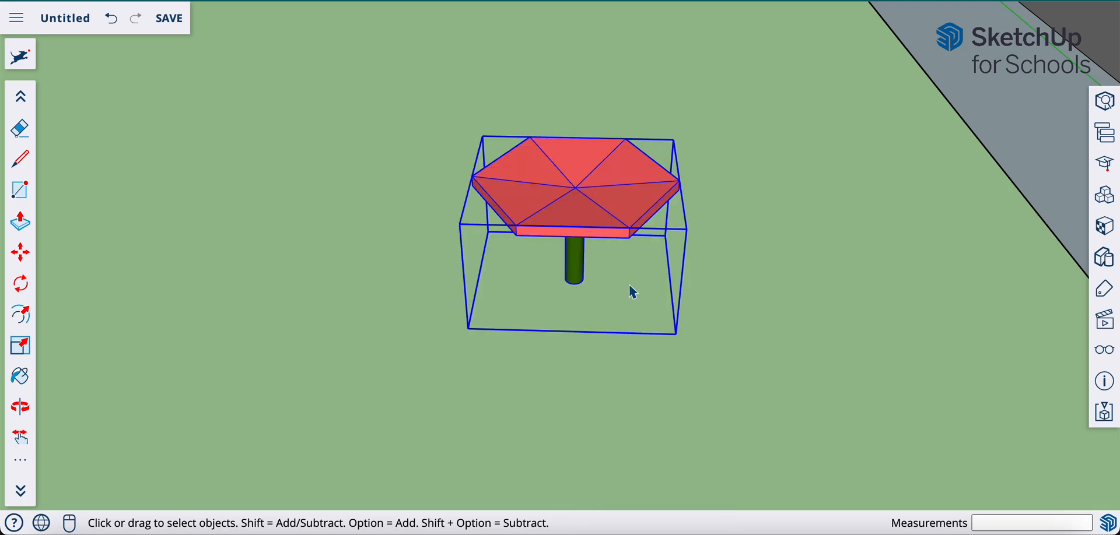
key(m)
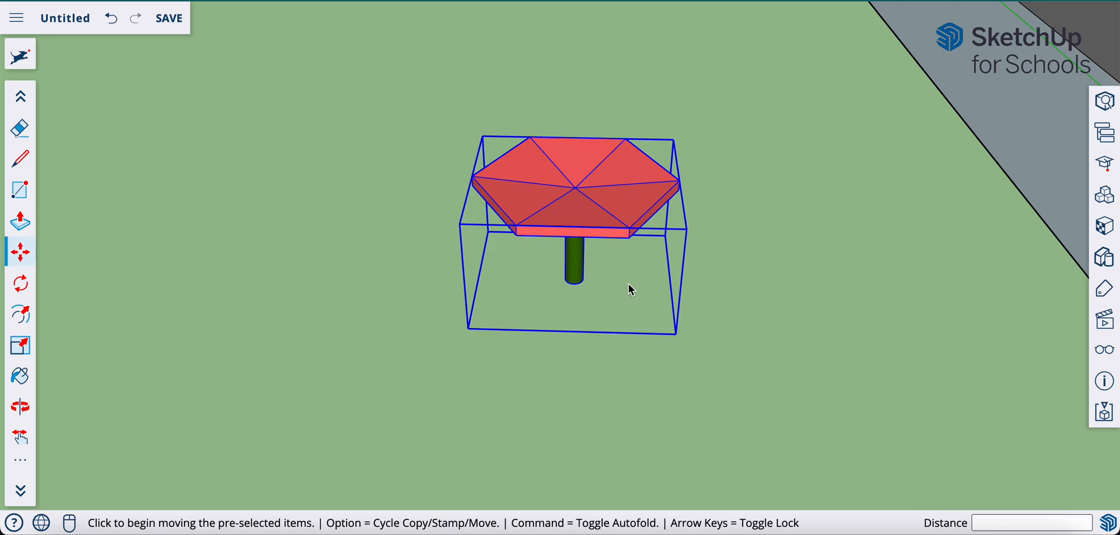
click(600, 223)
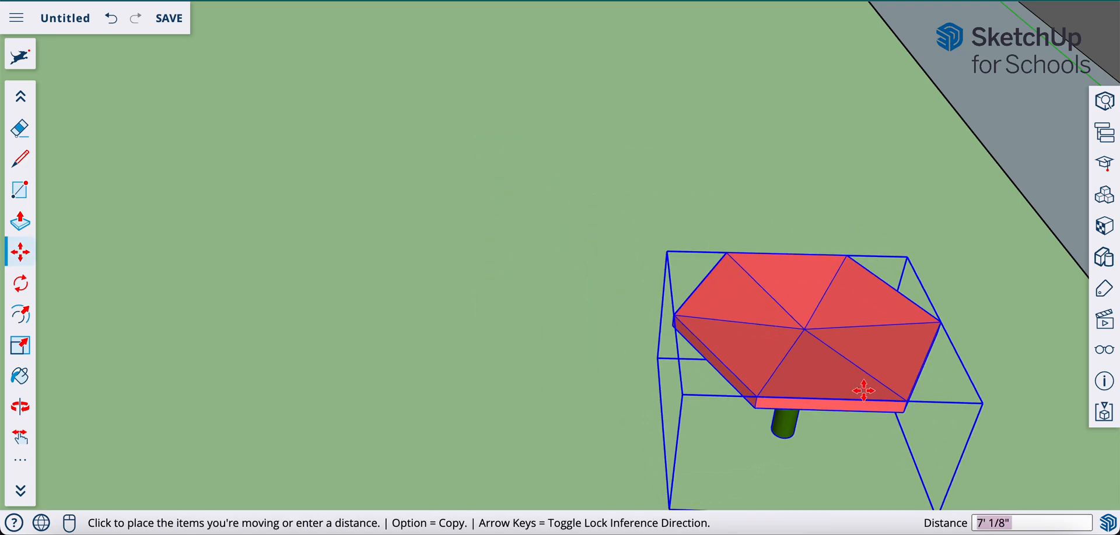
key(o)
drag(865, 402, 485, 322)
scroll(484, 323, down, 6)
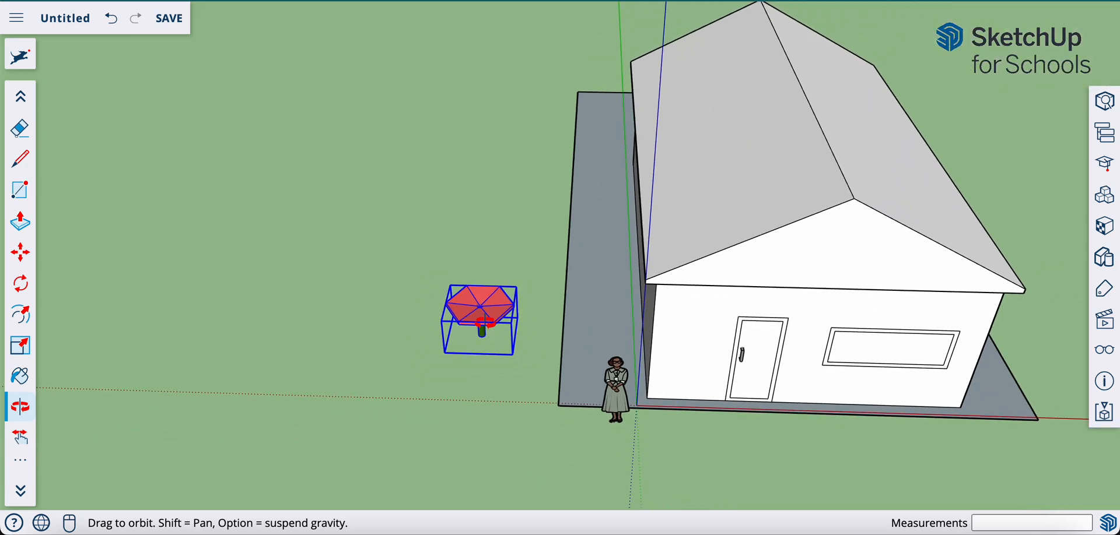
key(m)
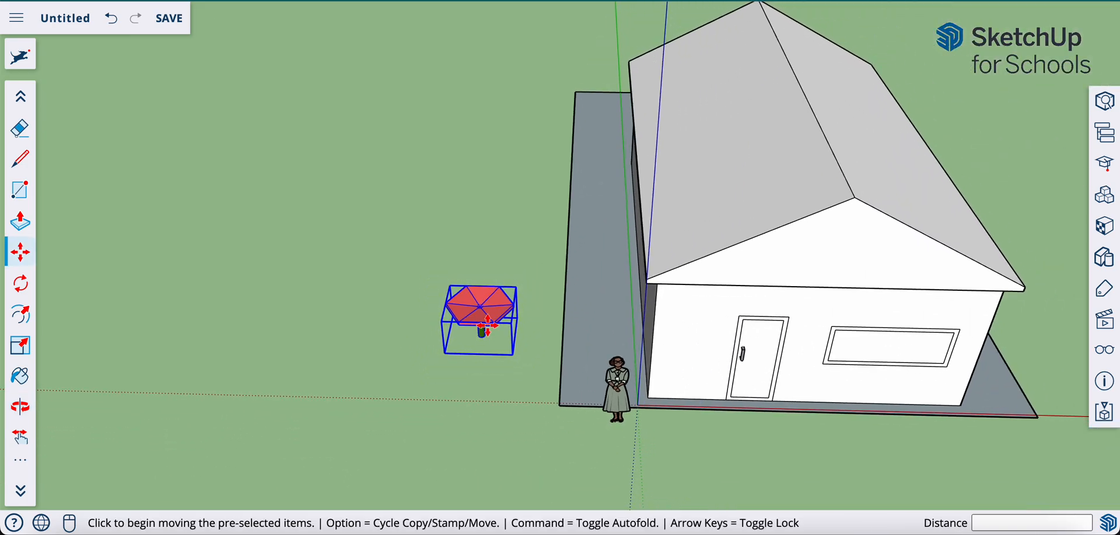
click(492, 318)
key(Escape)
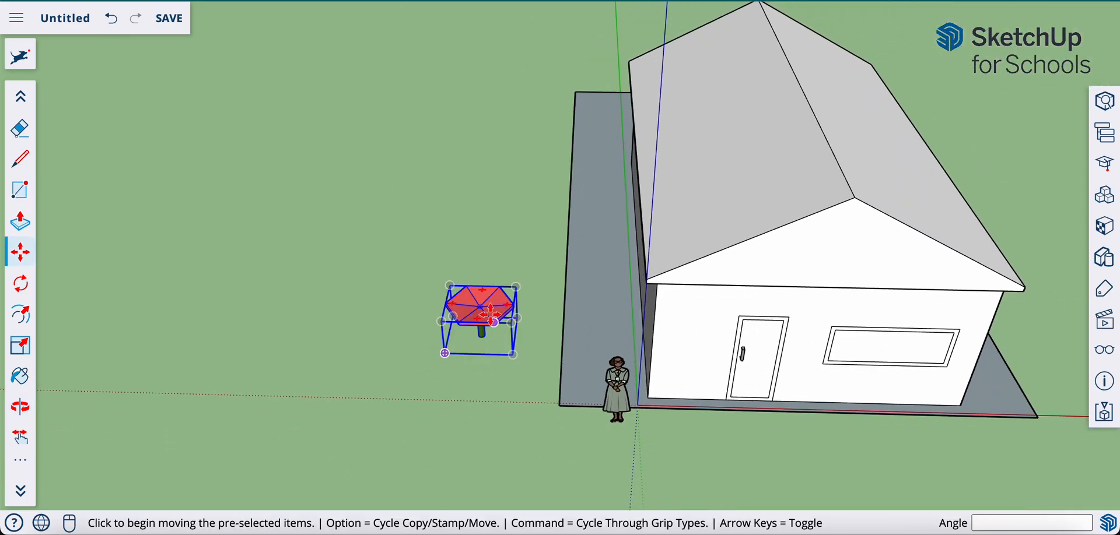
- Move the flower group off the lawn onto the grey paved strip beside the house's long side wall, placing it by its base corner
click(481, 304)
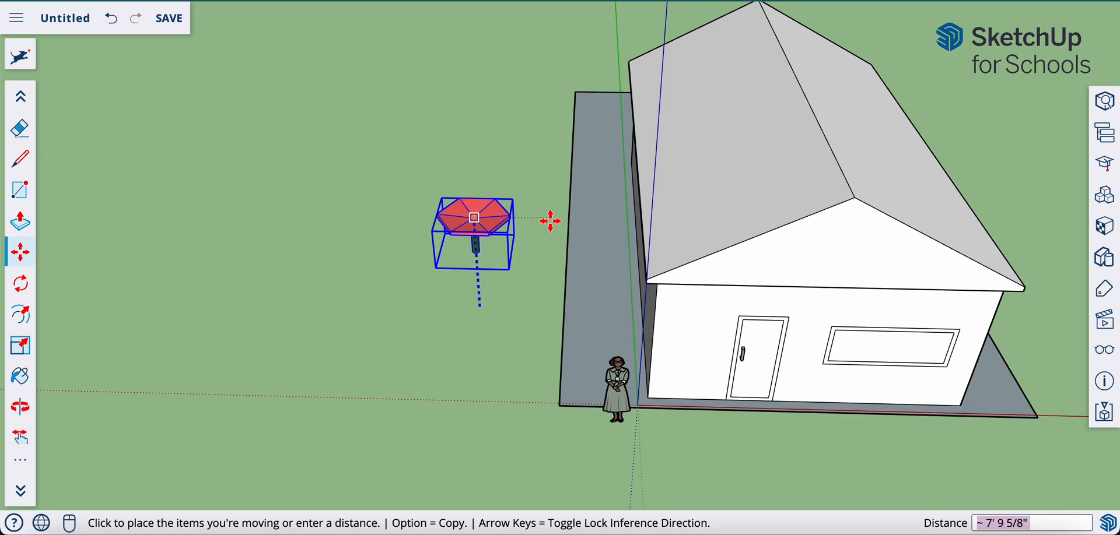
click(597, 283)
middle_drag(597, 283, 861, 243)
drag(861, 243, 528, 304)
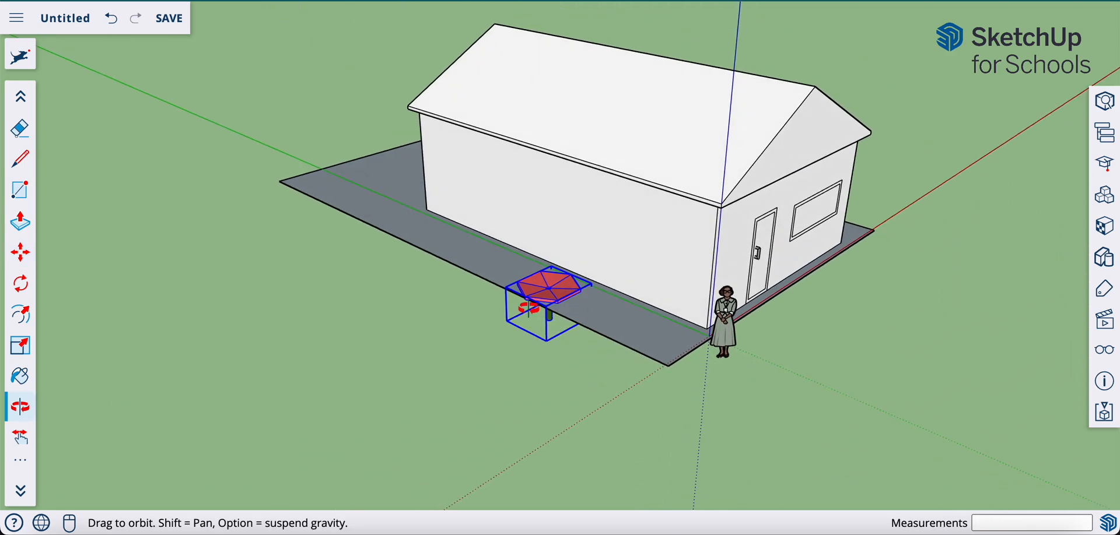
scroll(528, 306, up, 5)
key(m)
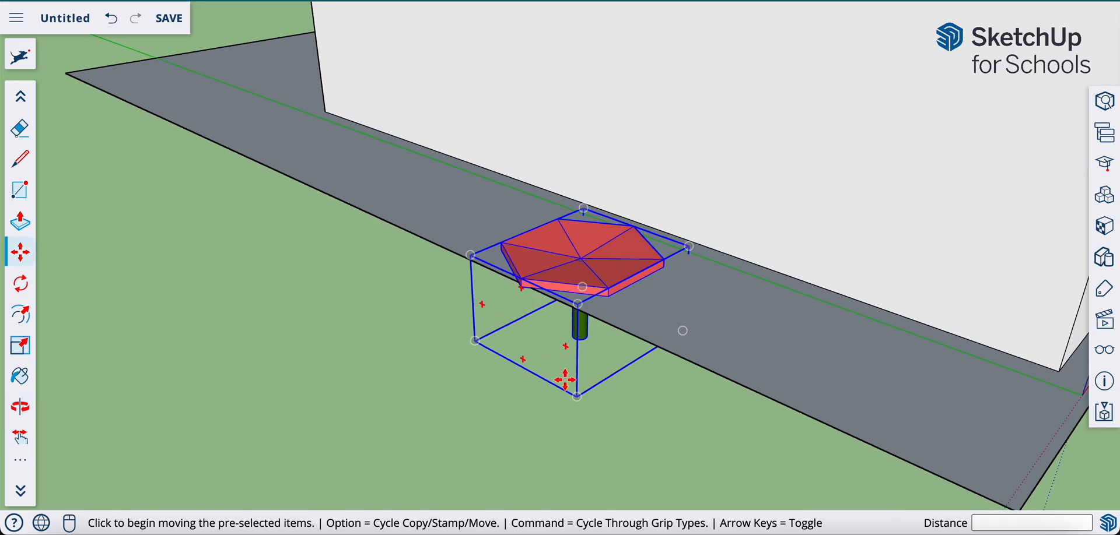
click(576, 396)
click(604, 321)
- Scale the flower group down uniformly to about 0.26 of its size and deselect it
key(s)
drag(493, 180, 663, 244)
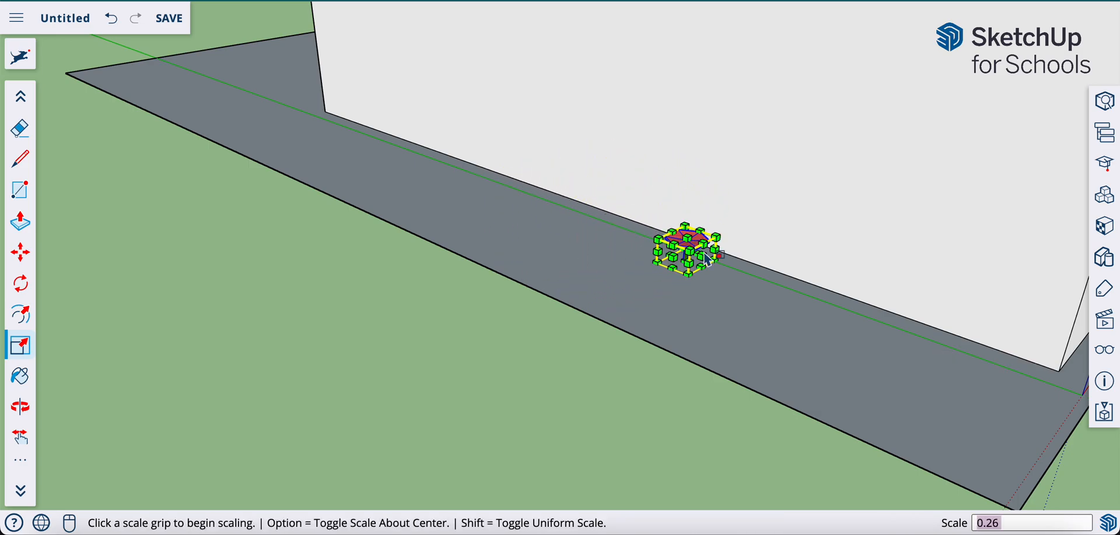
key(space)
click(602, 343)
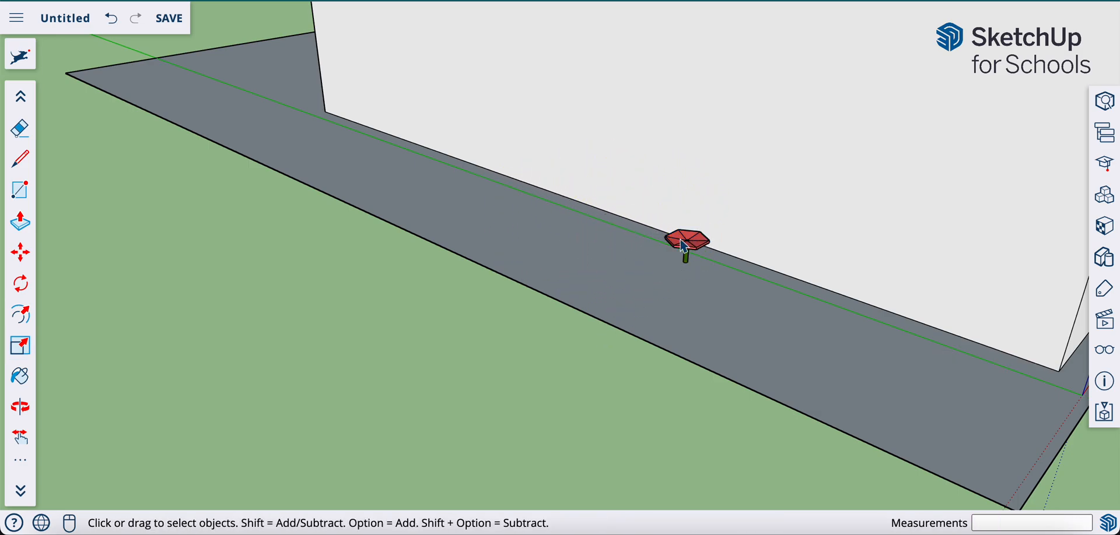
- Copy the small flower group and paste a second one on the paving a short distance along the house wall
scroll(685, 248, up, 8)
click(714, 269)
key(ctrl+c)
key(ctrl+v)
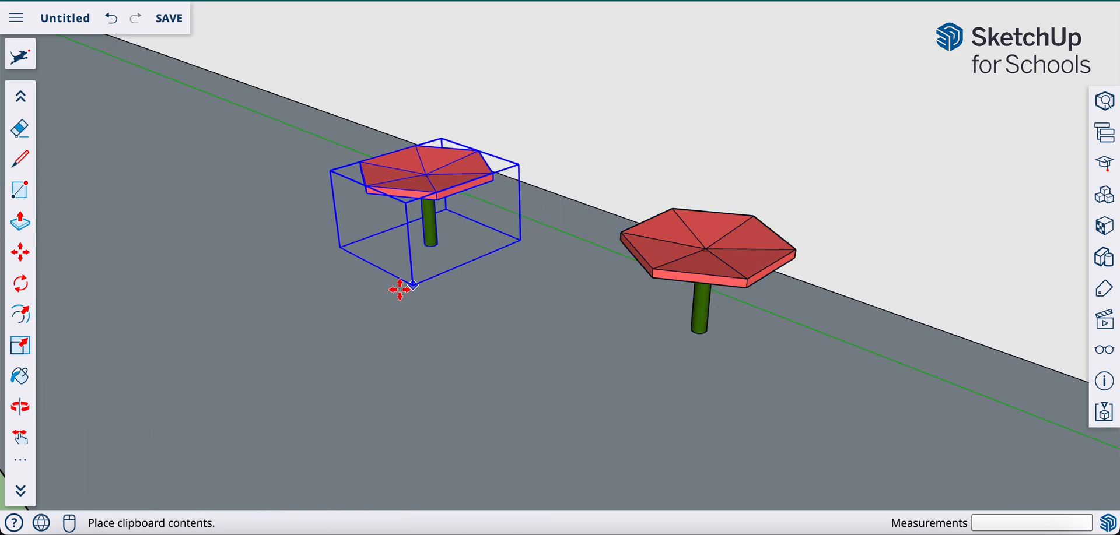
click(386, 291)
key(space)
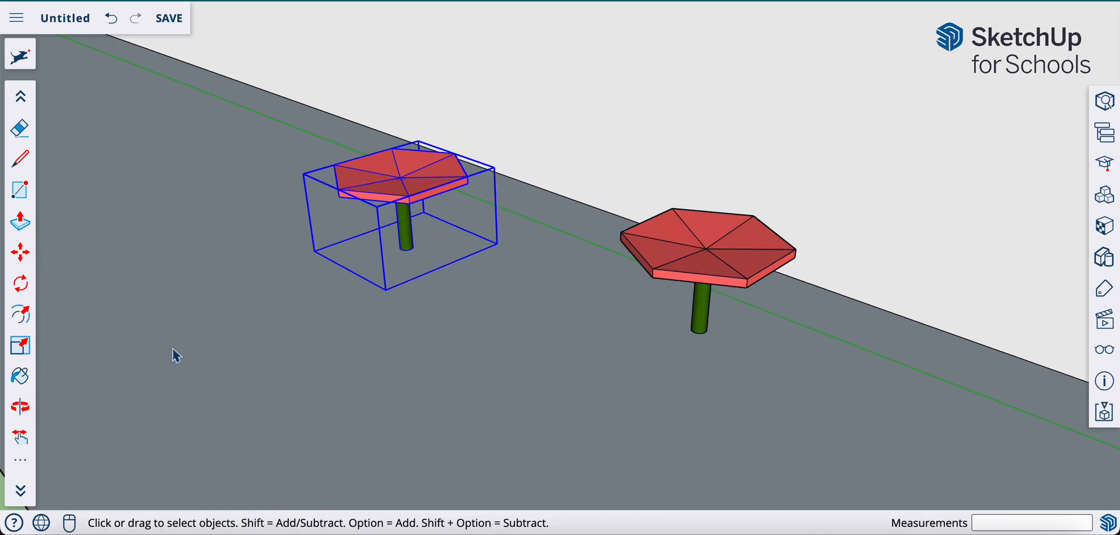
- Edit the copied flower's group, paint its six triangular top faces with the dark red Color A07, and leave the group
double_click(407, 197)
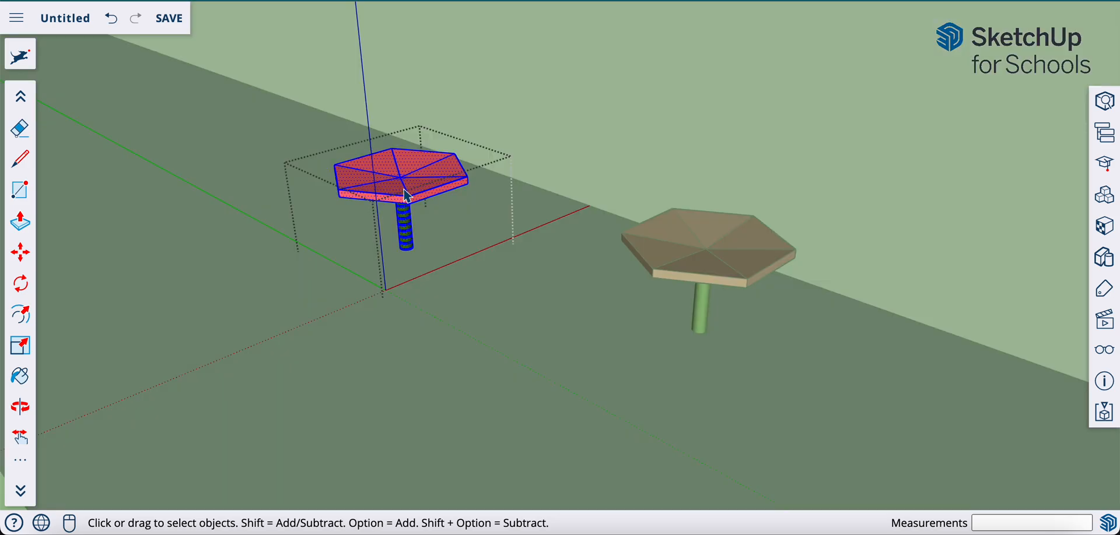
key(b)
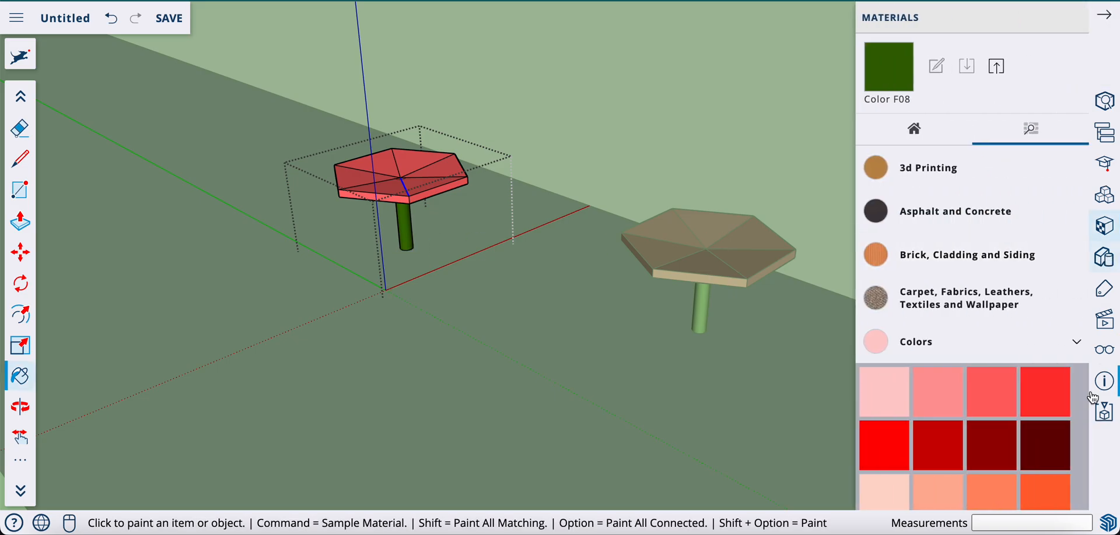
click(991, 444)
click(401, 182)
click(391, 159)
click(379, 175)
click(425, 155)
click(433, 162)
click(425, 182)
key(space)
click(394, 380)
scroll(393, 387, down, 6)
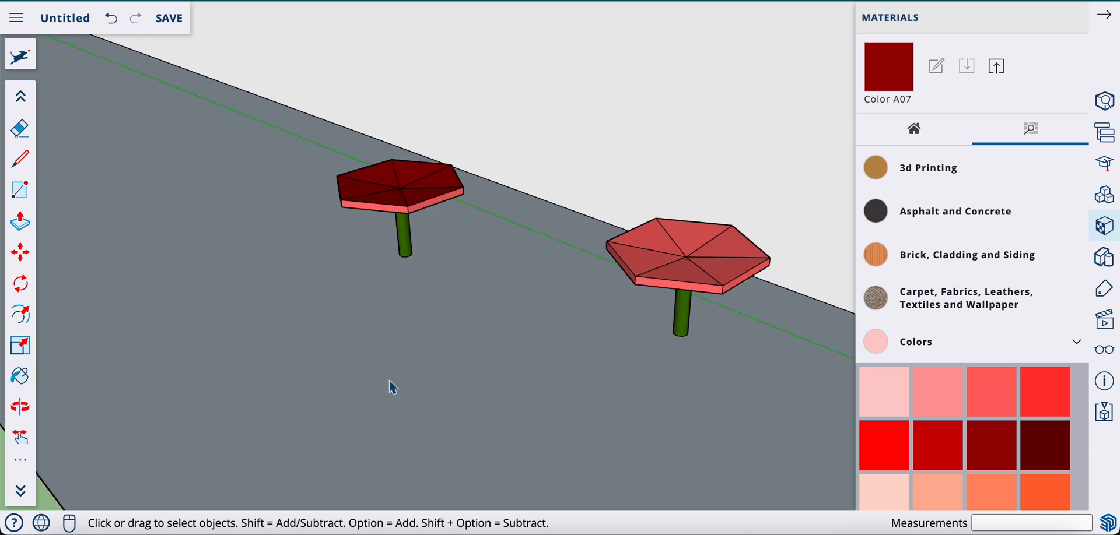
- Examine both flower groups by entering them for editing, and review the original flower's available group options, including Make Component
scroll(393, 387, up, 5)
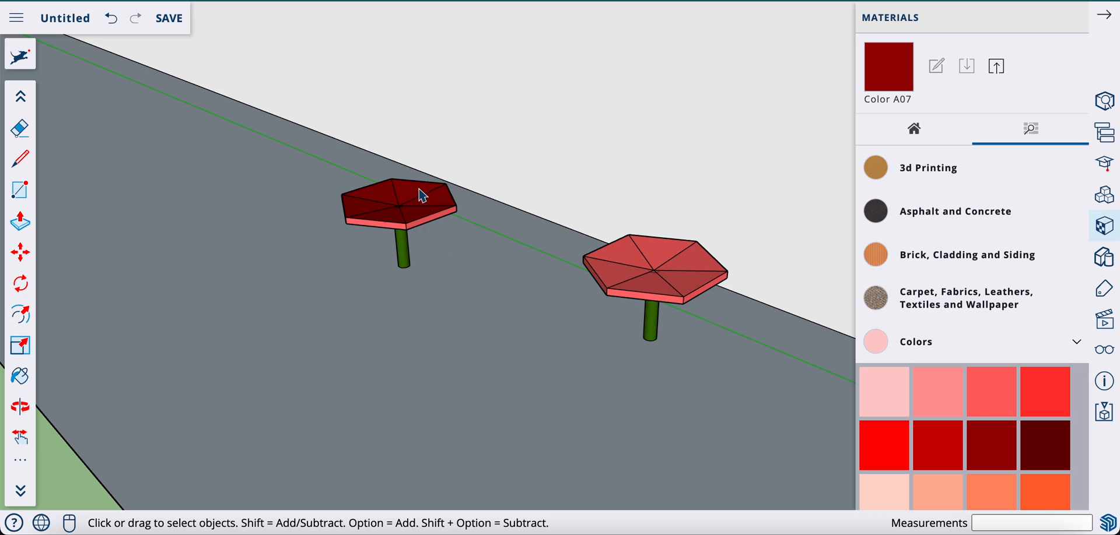
double_click(423, 196)
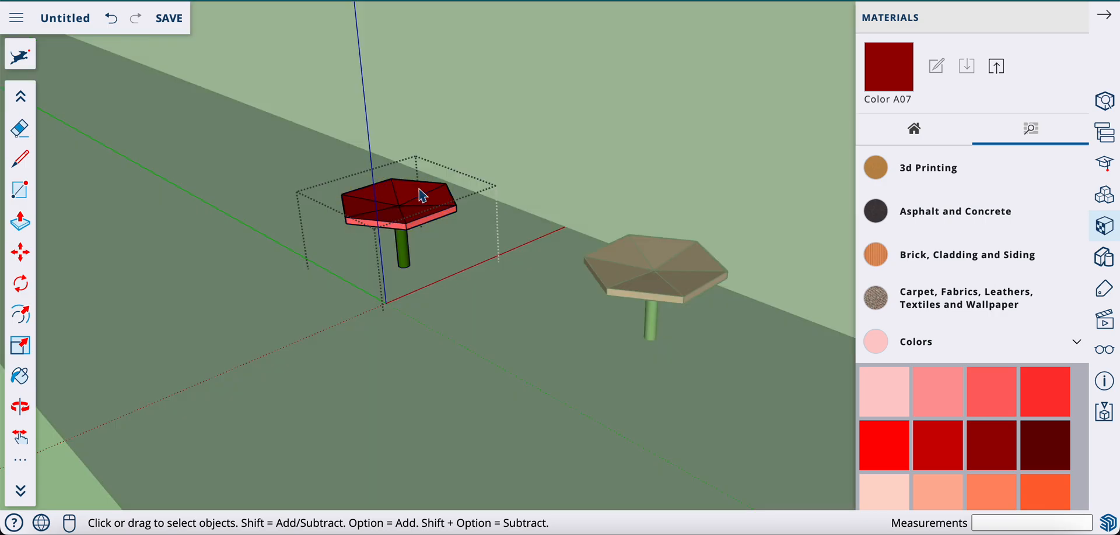
click(434, 354)
scroll(435, 354, down, 1)
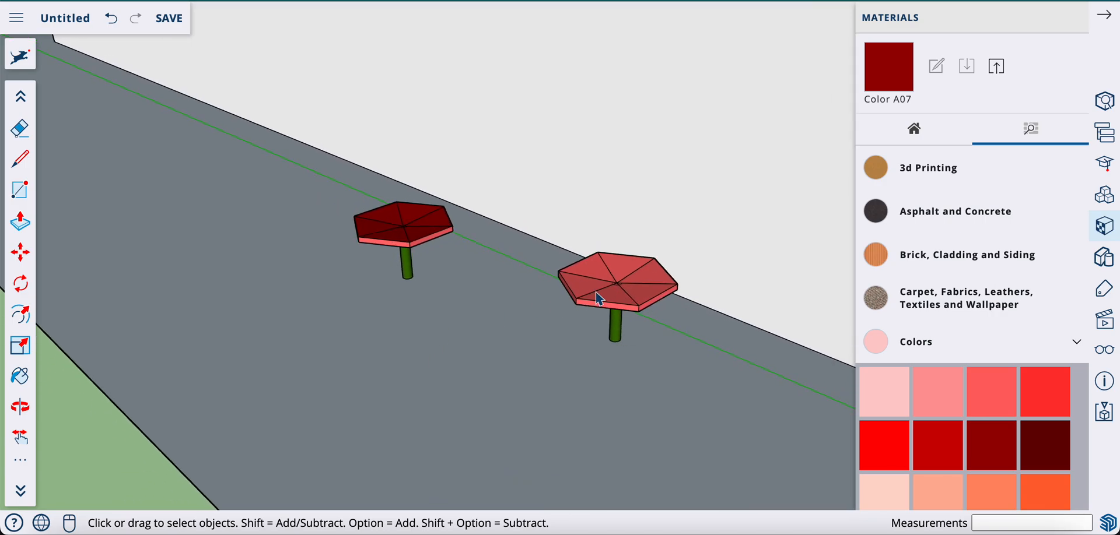
right_click(599, 300)
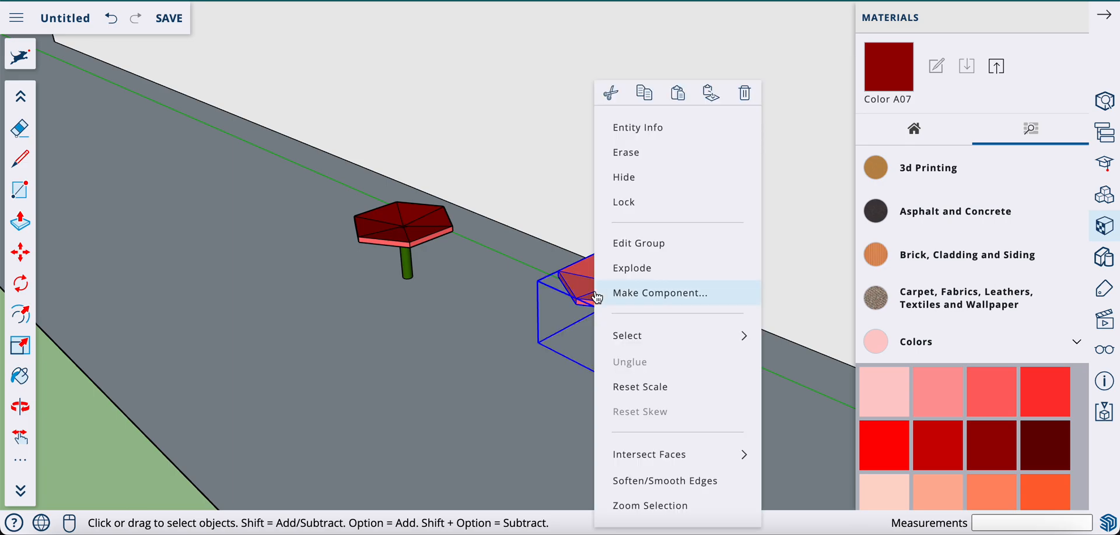
click(429, 350)
scroll(429, 350, down, 3)
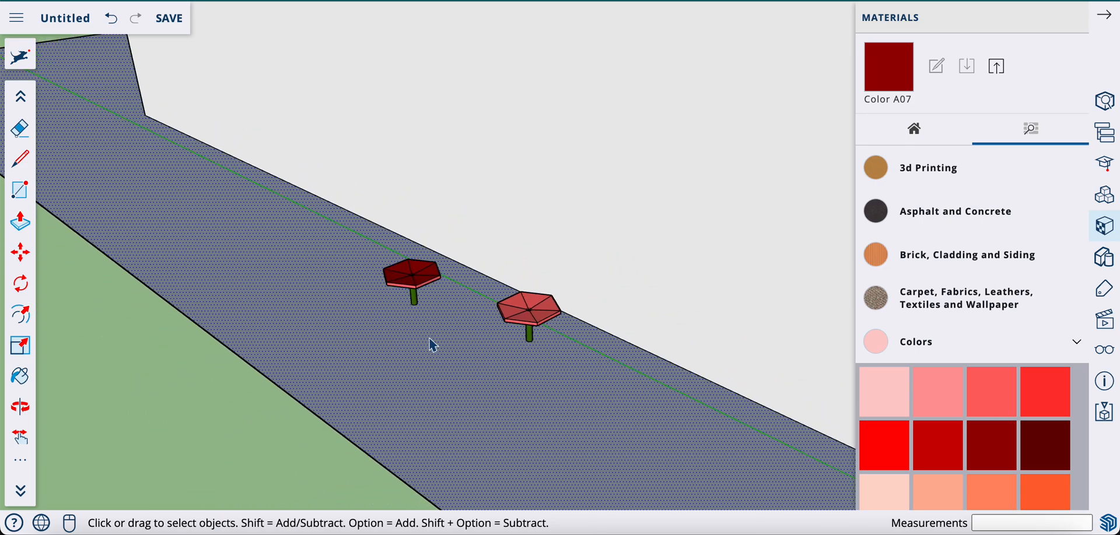
drag(68, 324, 256, 438)
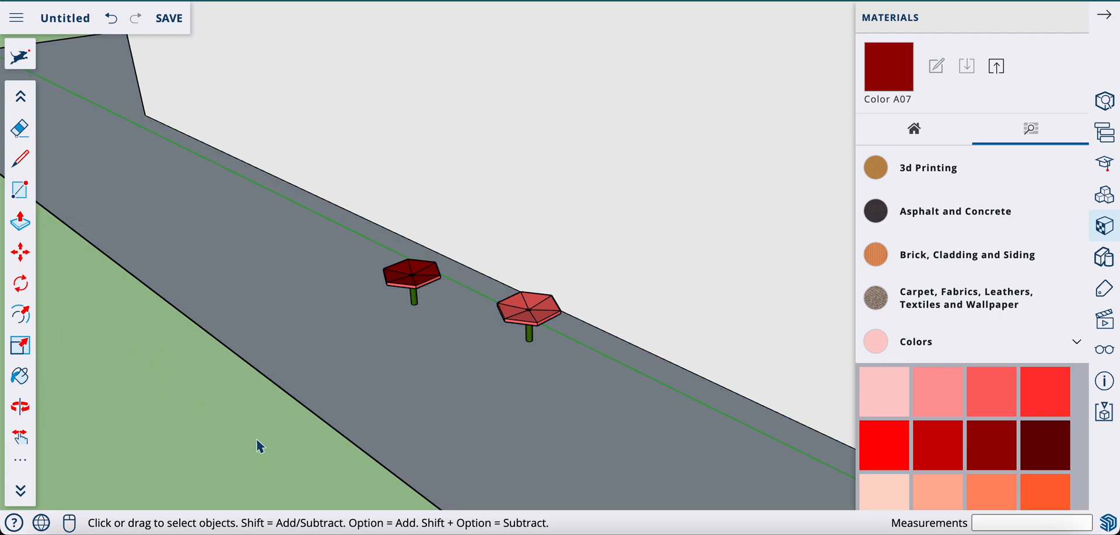
double_click(520, 317)
click(399, 429)
right_click(521, 333)
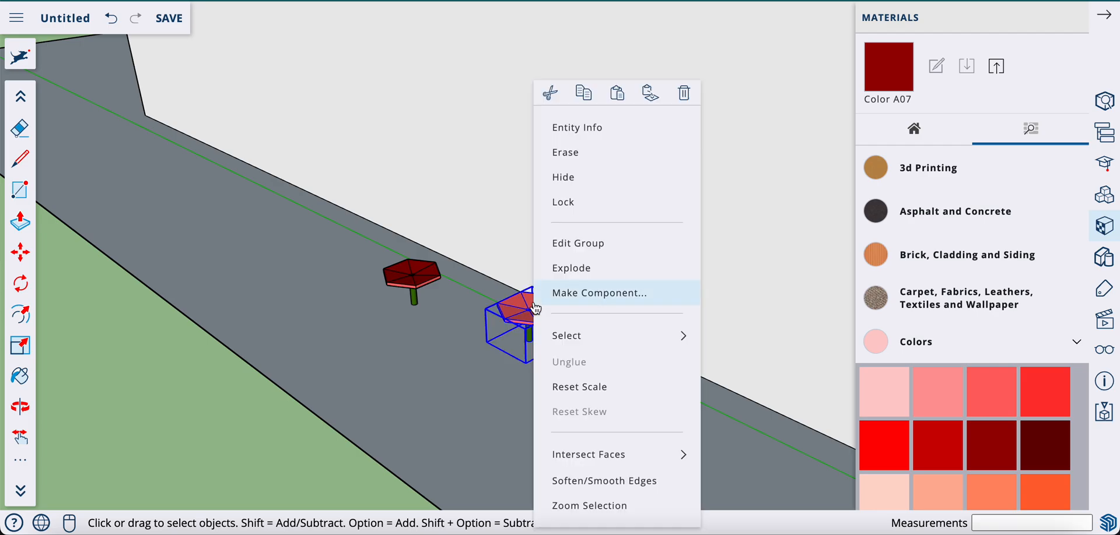
click(414, 369)
click(295, 404)
click(259, 434)
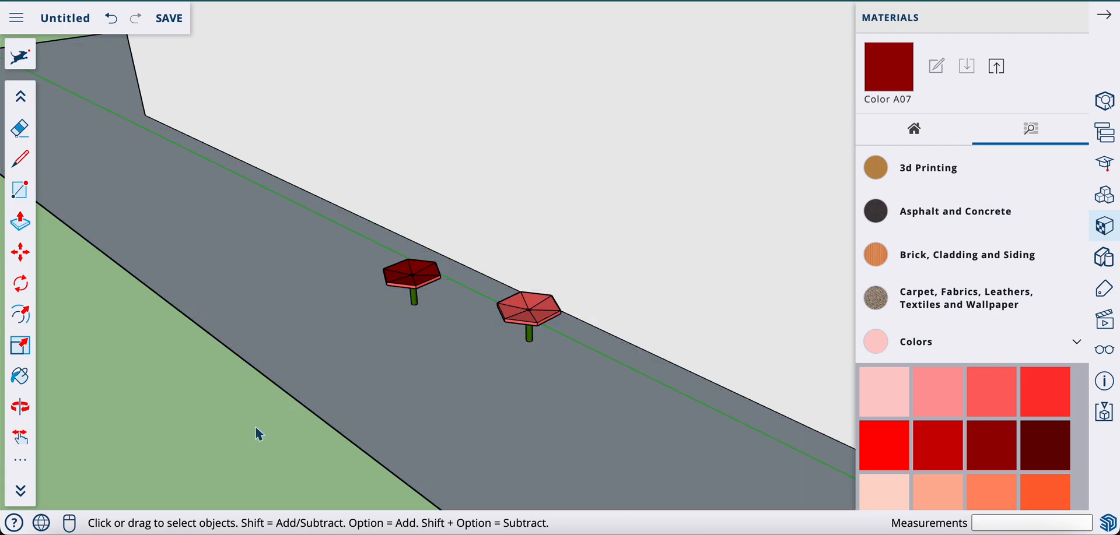